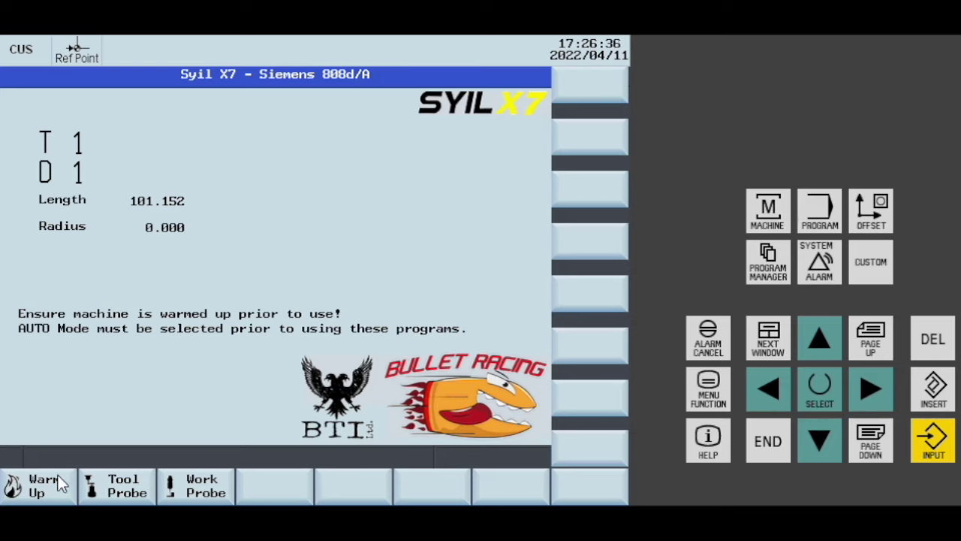
left_click(60, 497)
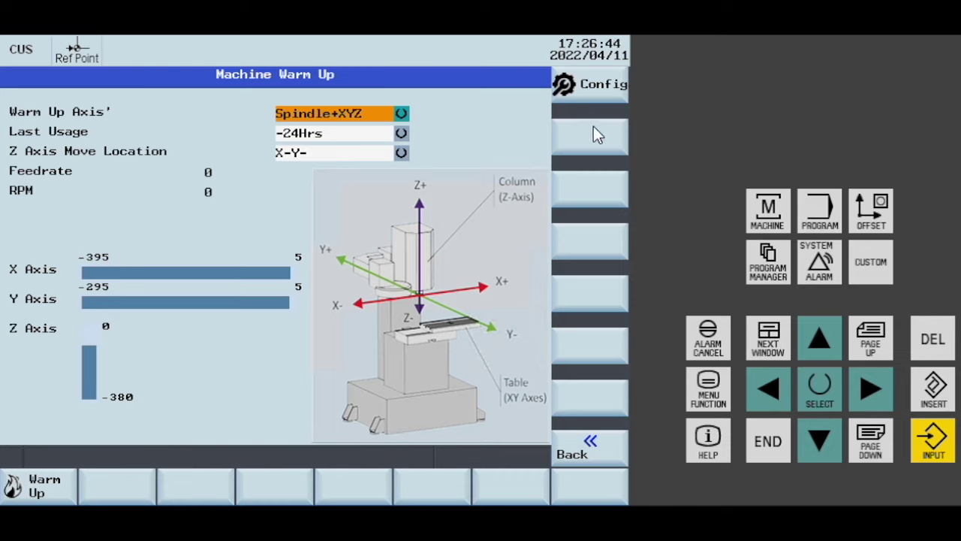
Set Bottom of Z Move -300, spindle speed 12000, and bed feeds 2000 slow / 6000 fast
left_click(614, 85)
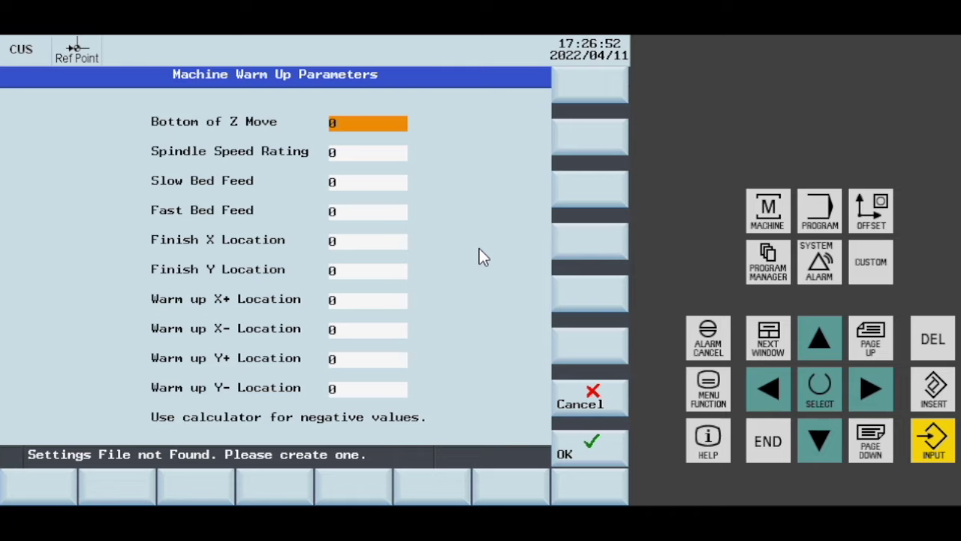
type("-300")
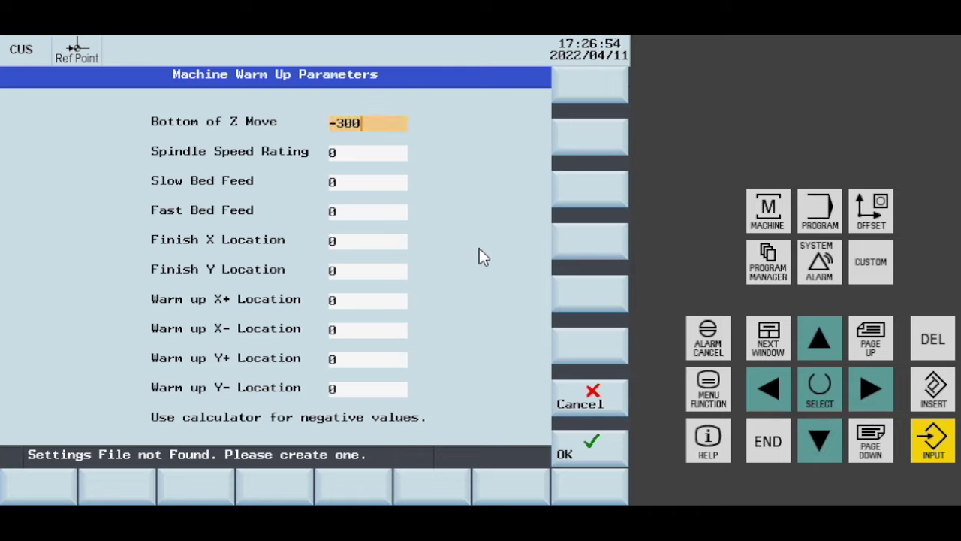
key("Return")
type("12")
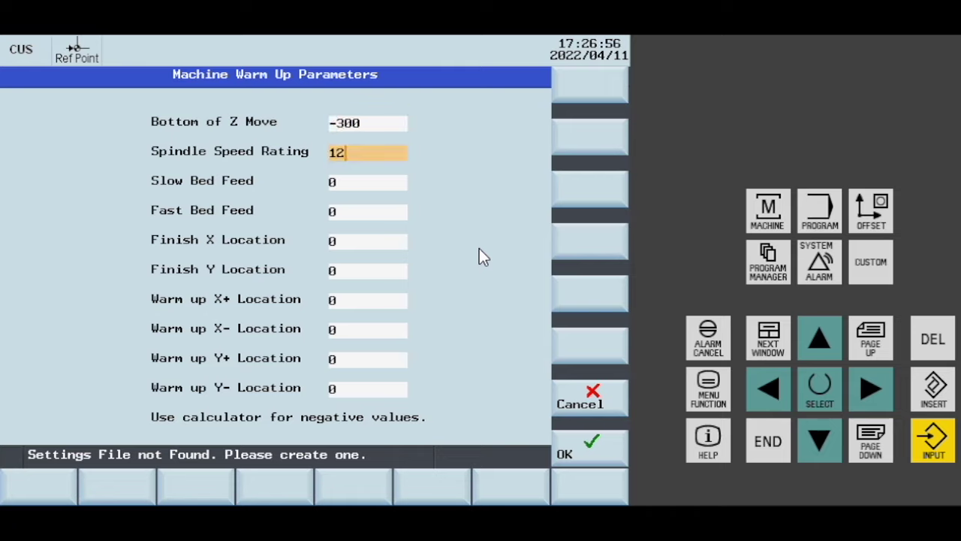
type("000")
key("Return")
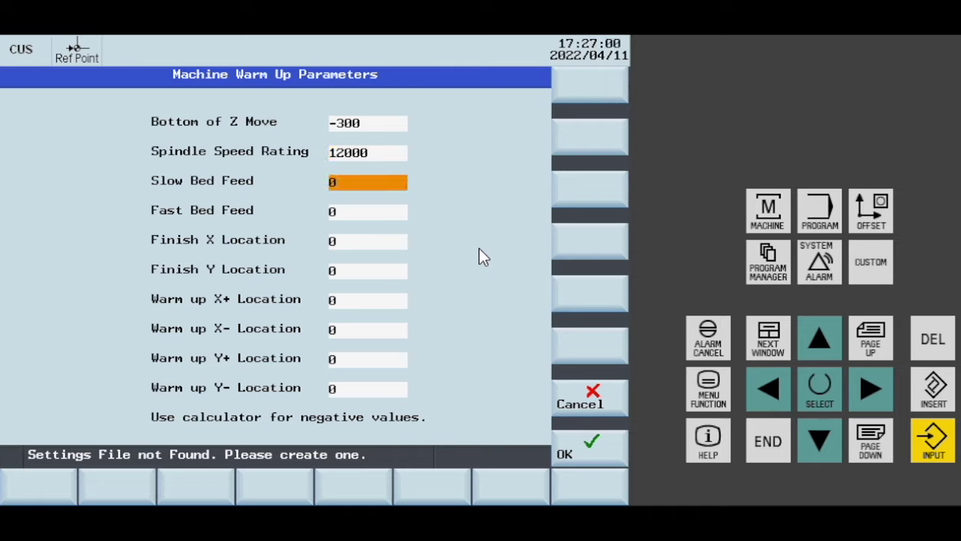
type("2000")
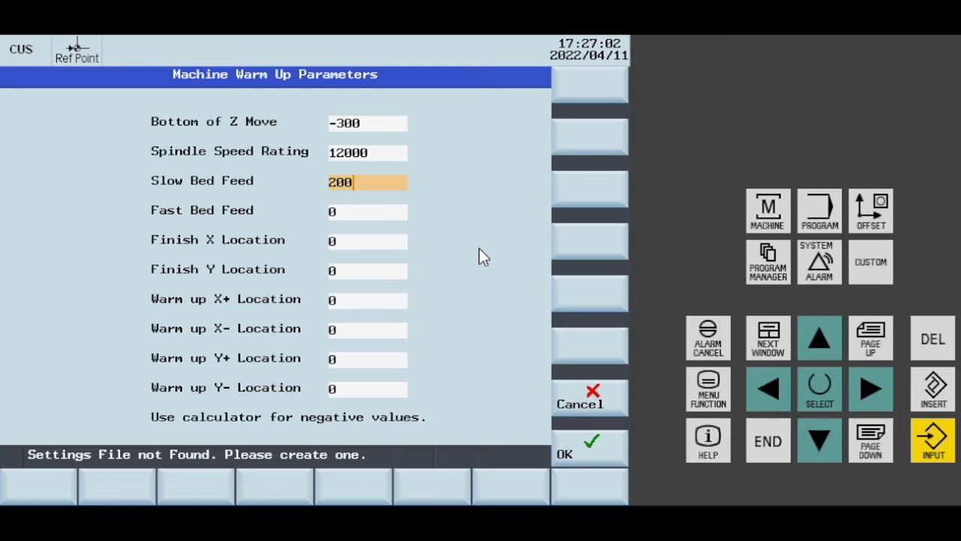
key("Return")
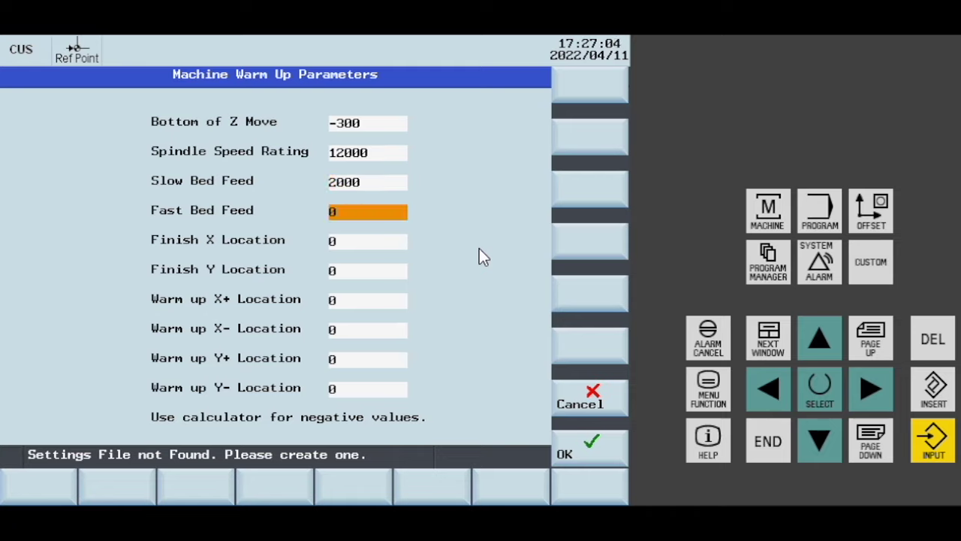
type("6000")
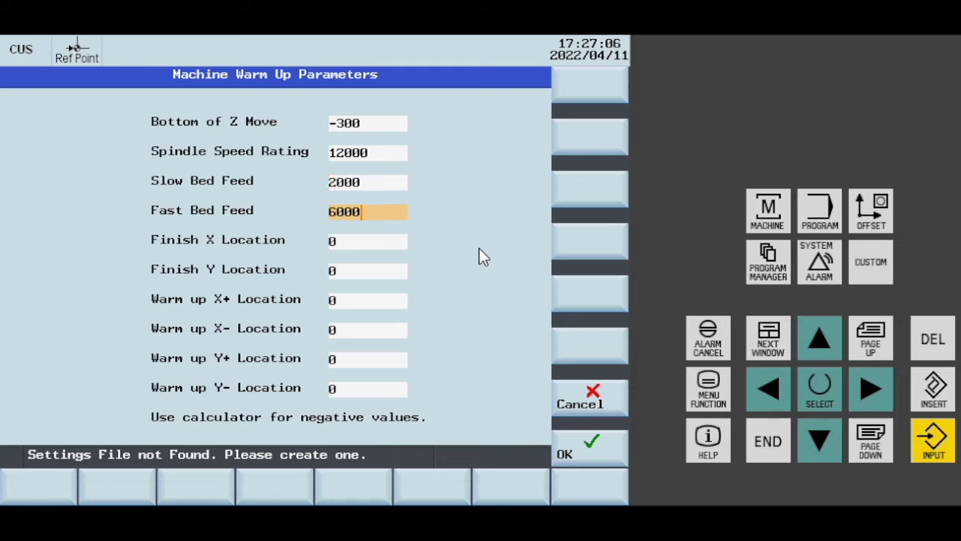
key("Return")
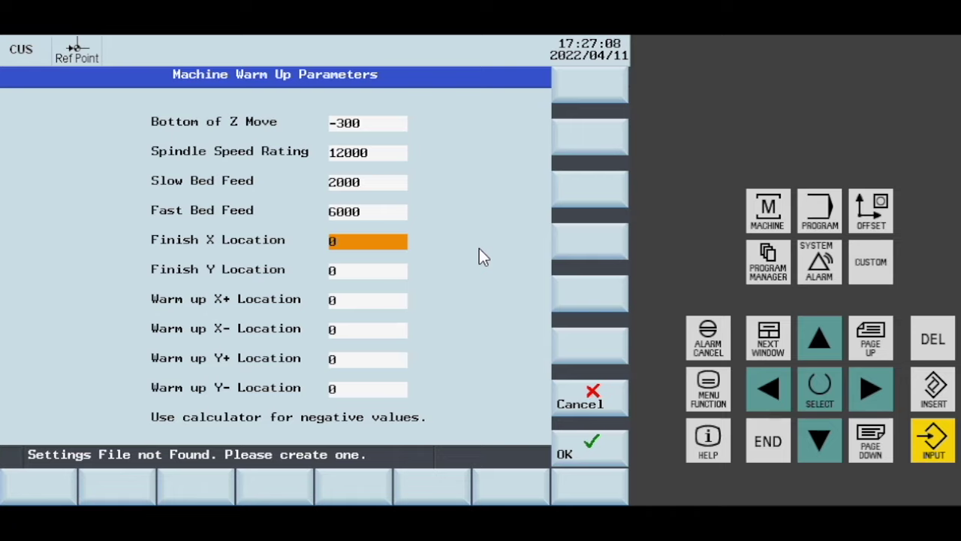
Set the warm-up finish location to X -200 and Y 4
type("200")
key("BackSpace")
key("BackSpace")
key("BackSpace")
type("-200")
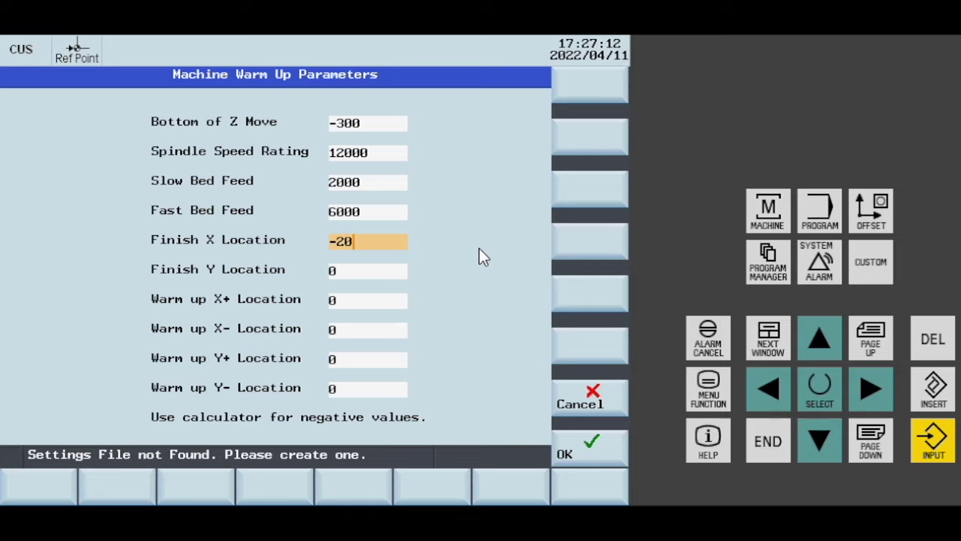
key("Return")
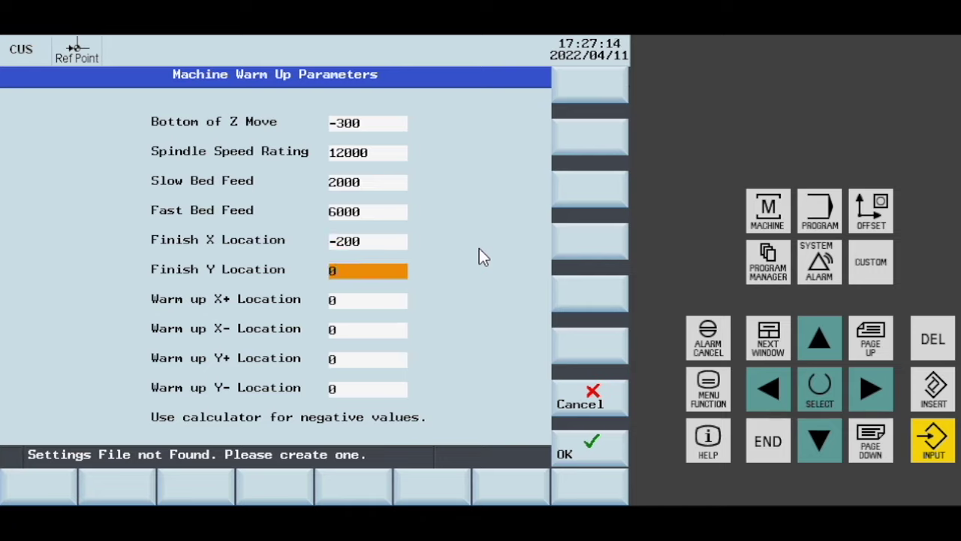
type("4")
key("Return")
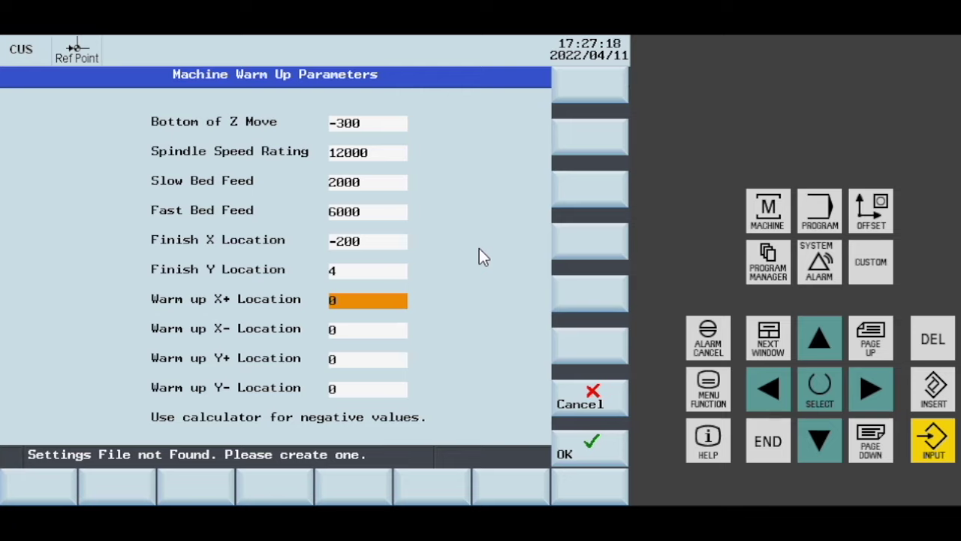
Set the warm-up travel locations to X+ 4, X- -390, Y+ 4 and Y- -290
type("4")
key("Return")
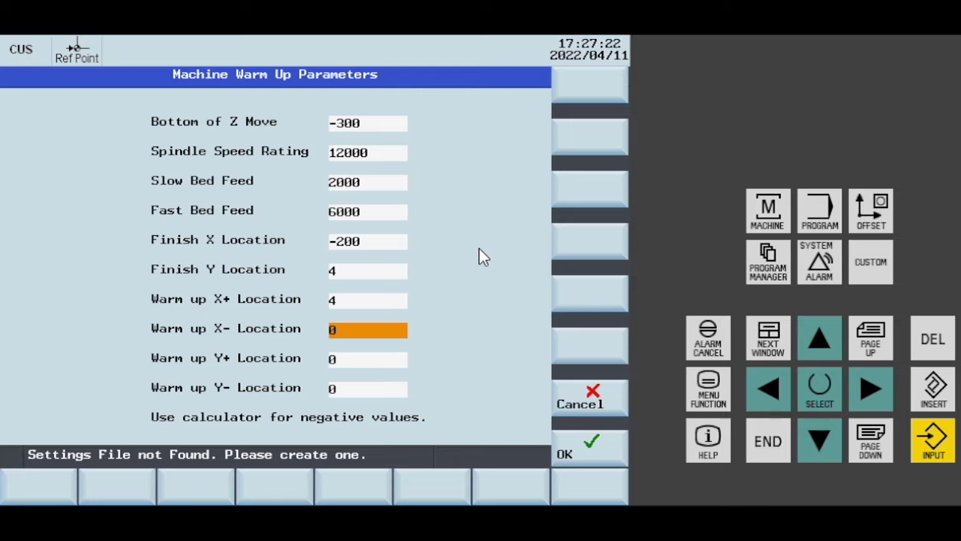
type("-390")
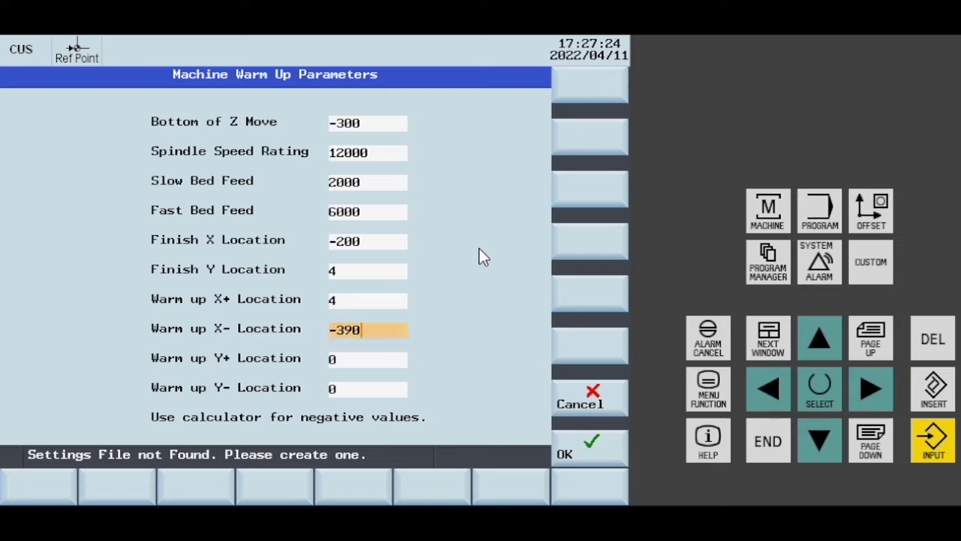
key("Return")
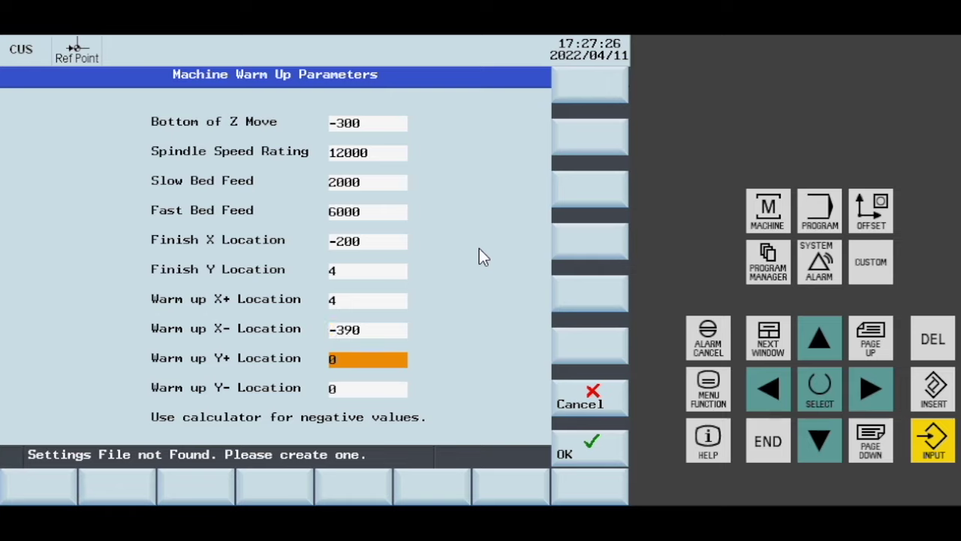
type("4")
key("Return")
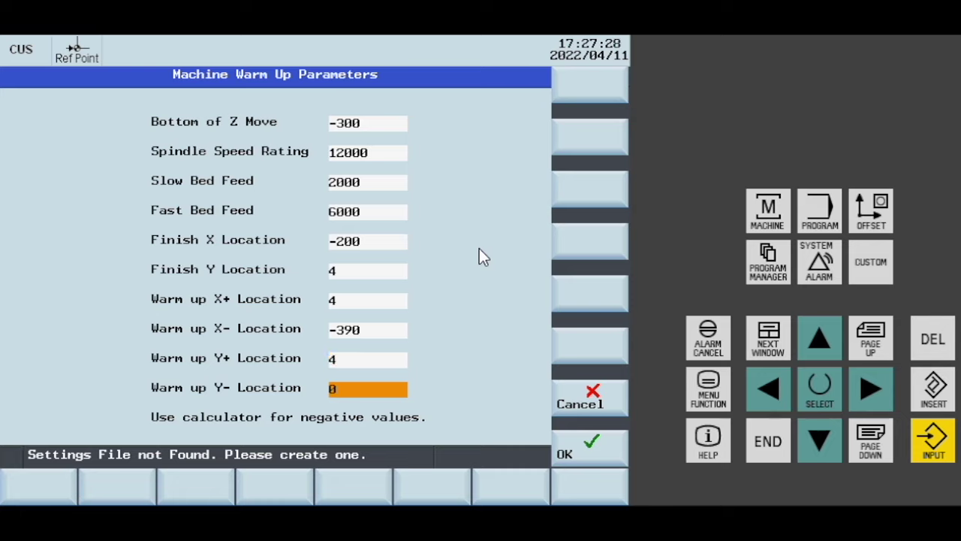
type("-290")
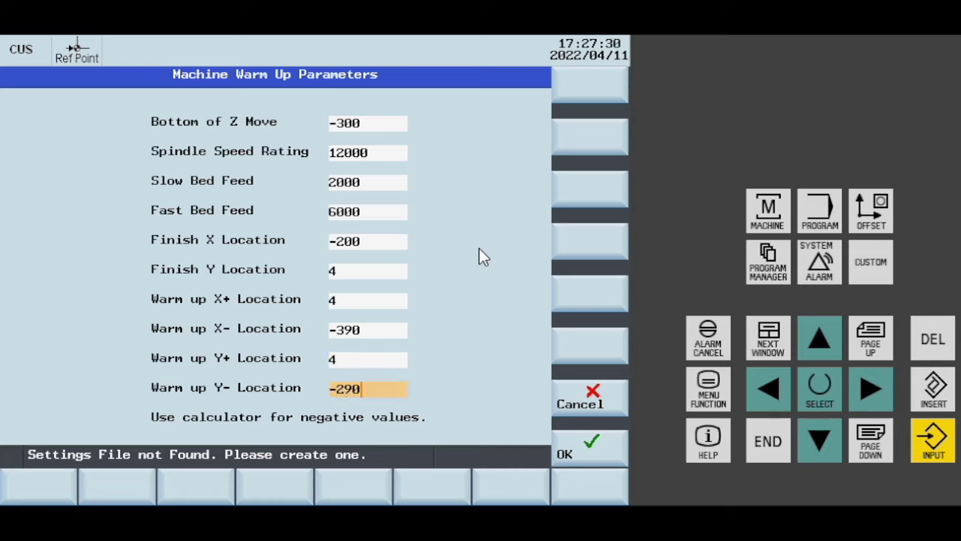
Save the warm-up parameters, confirming overwrite of the existing settings
left_click(589, 443)
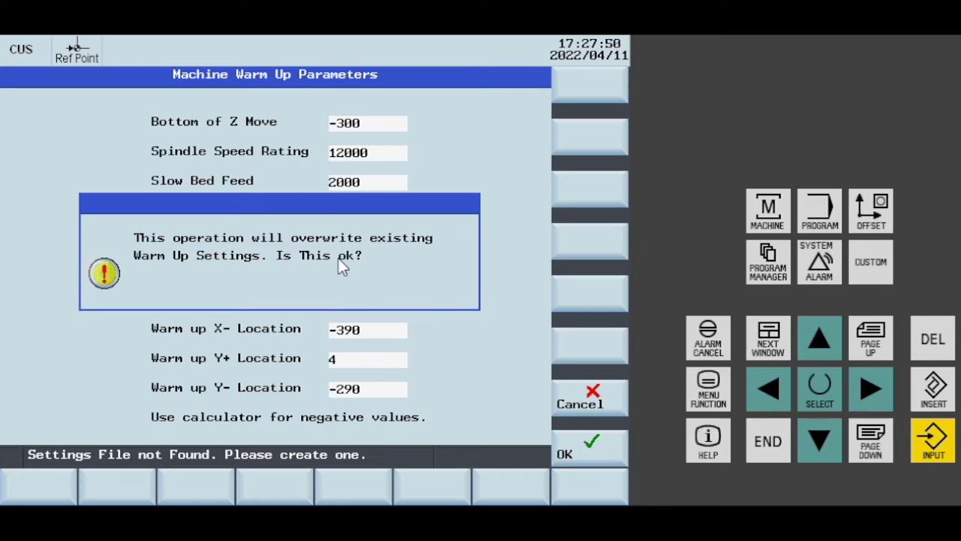
left_click(577, 450)
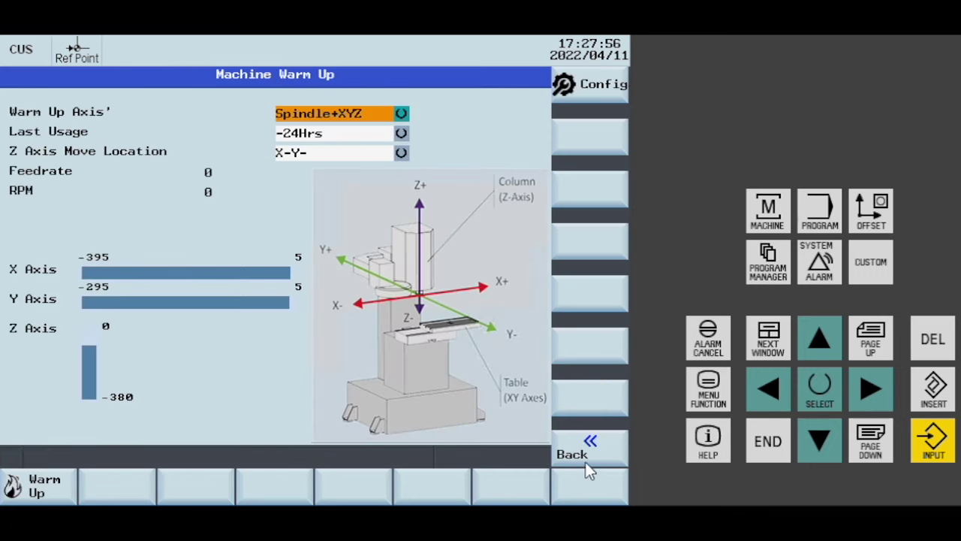
Try changing Bottom of Z Move to -290, then cancel without saving
left_click(612, 87)
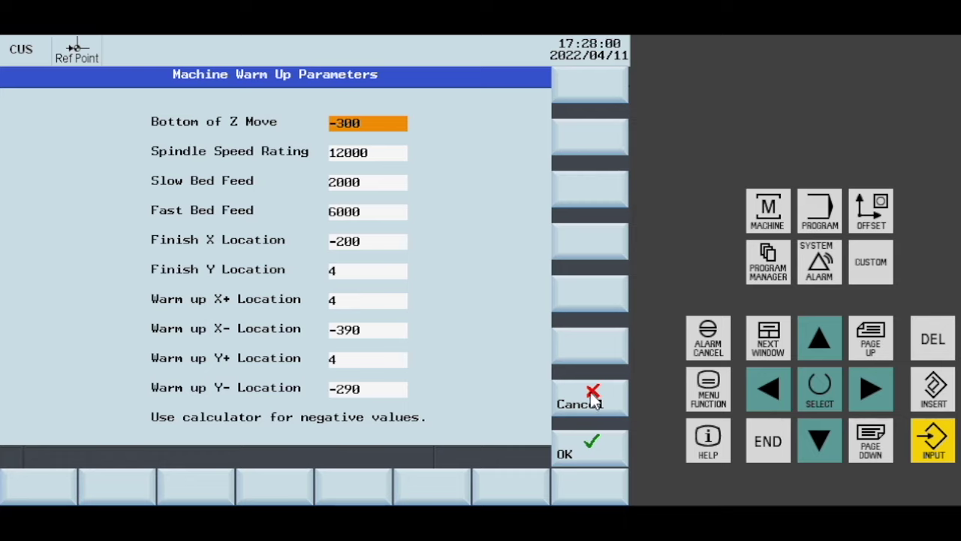
type("-290")
key("Return")
left_click(600, 434)
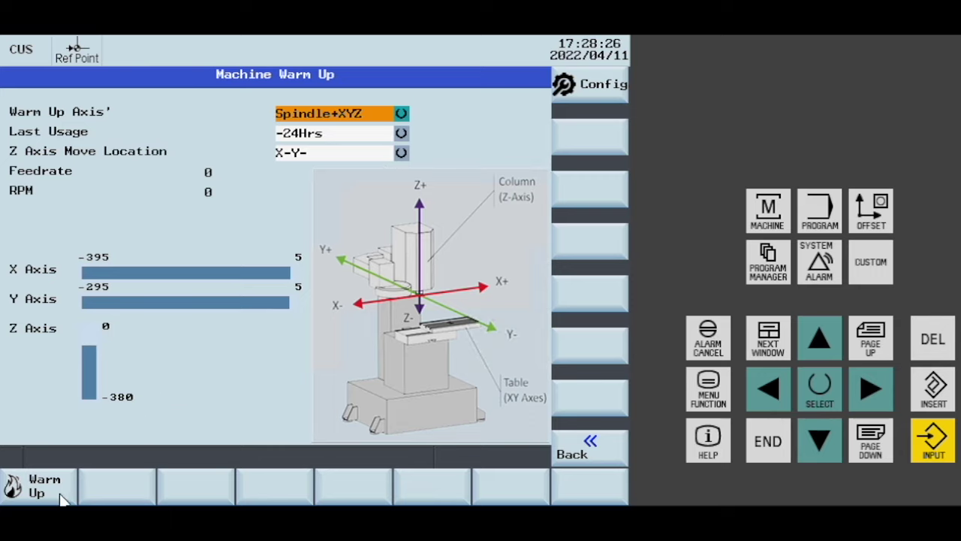
Switch to Auto mode and start the daily warm-up, running at max speed 7200
left_click(36, 494)
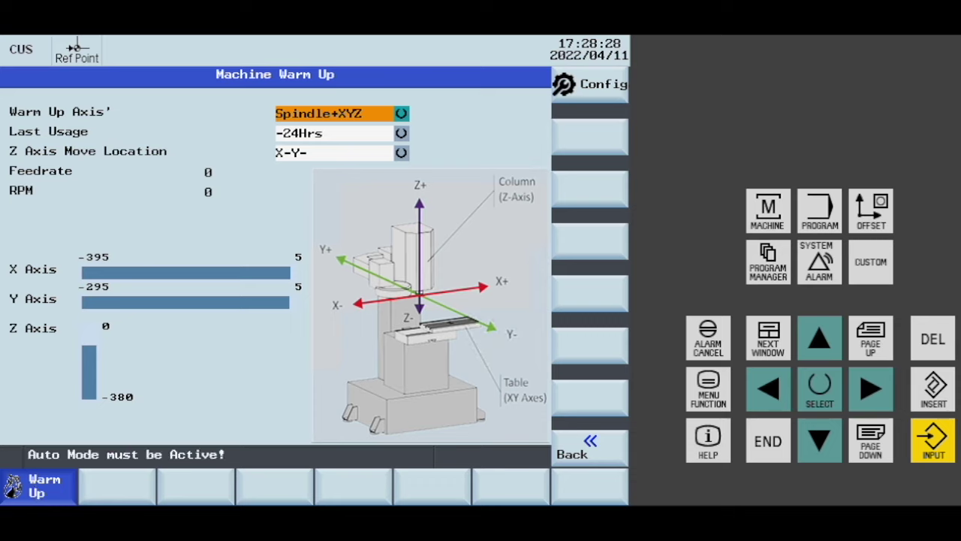
key("ctrl+alt+a")
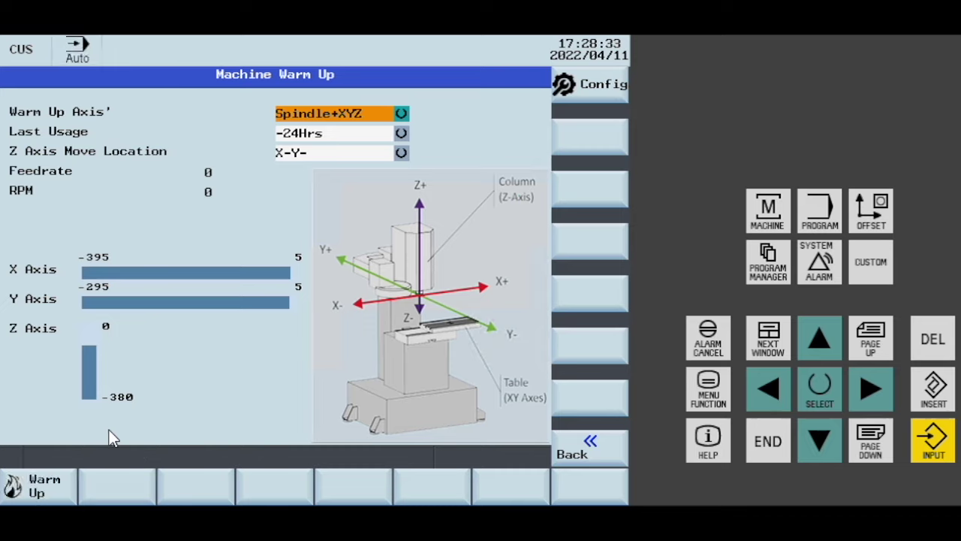
left_click(56, 484)
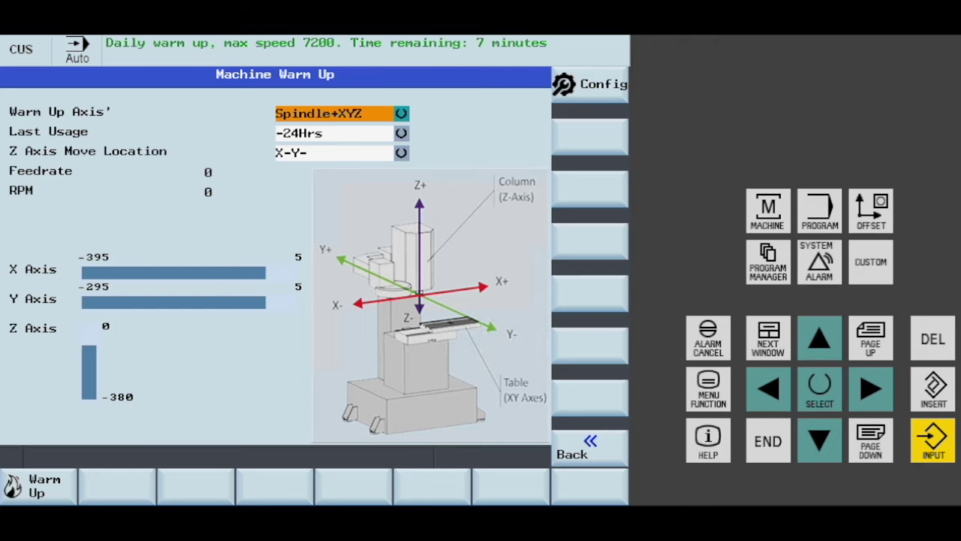
Open Automated Tool Measurement and check the tool probe calibration showing 12.700 stylus diameter
left_click(600, 449)
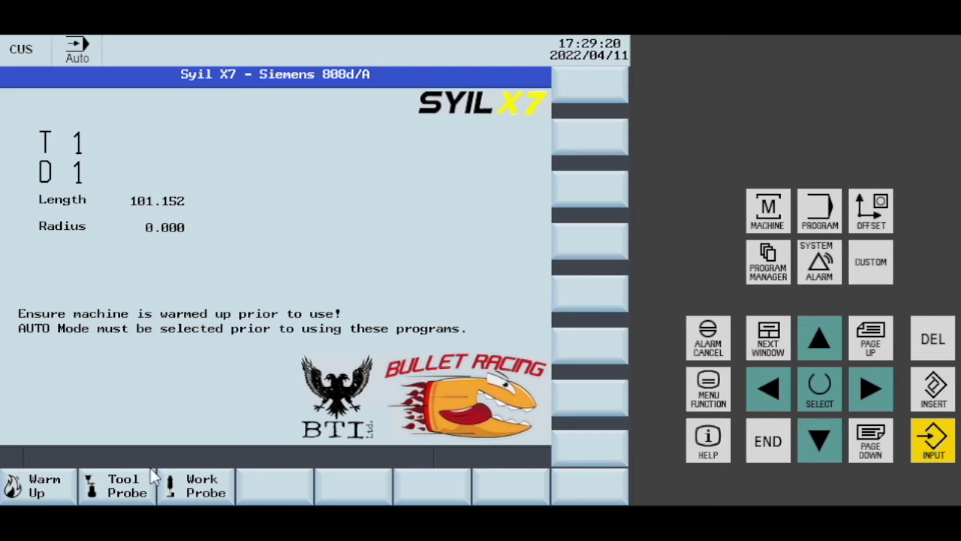
left_click(137, 487)
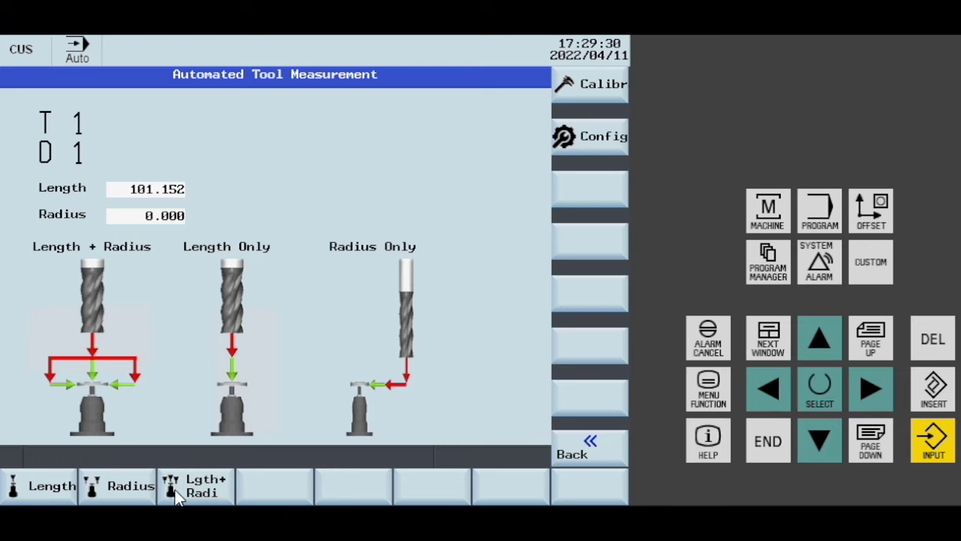
left_click(591, 84)
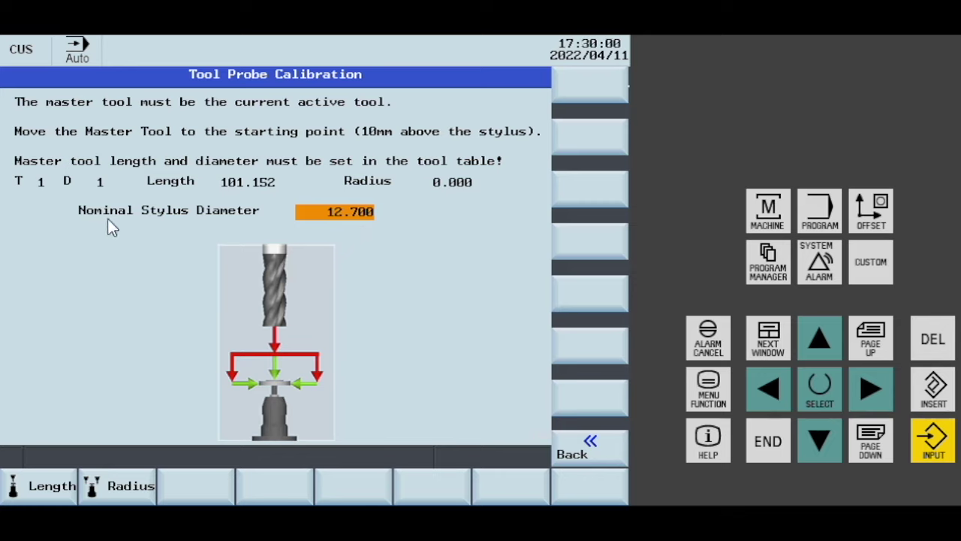
left_click(580, 449)
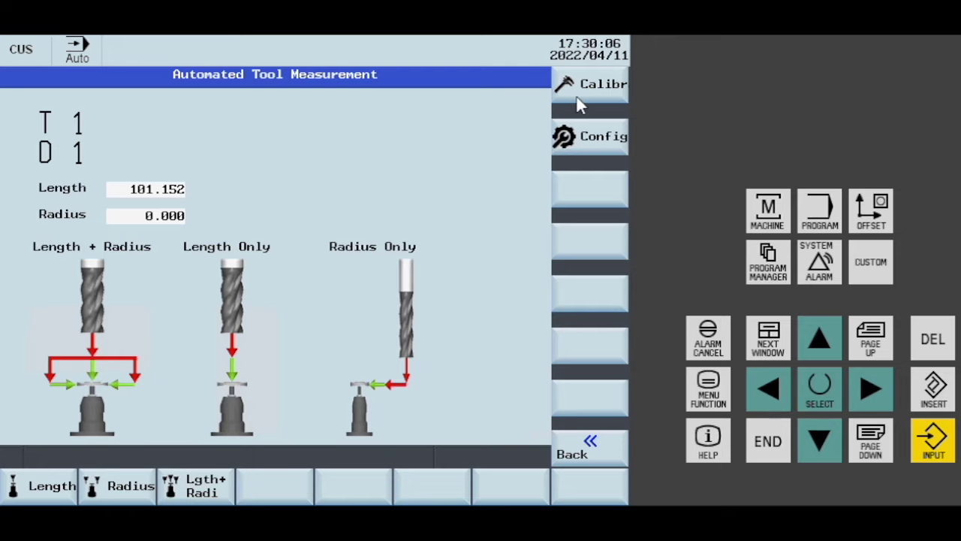
left_click(564, 144)
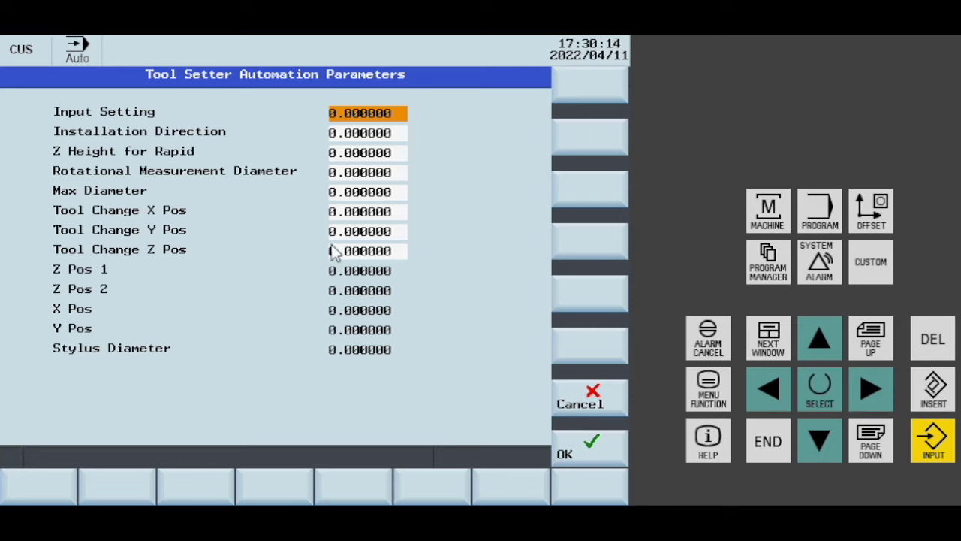
left_click(592, 402)
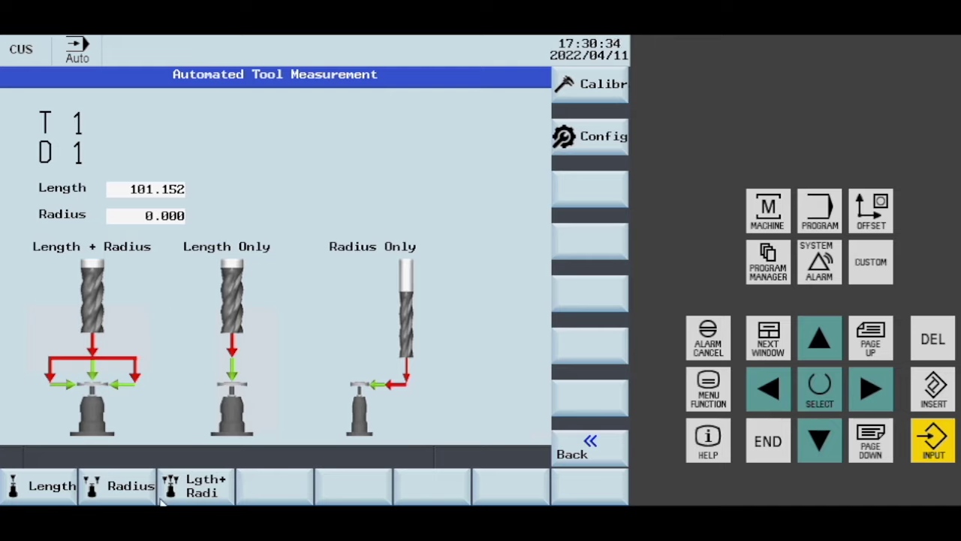
Try a radius-only tool measurement, then go to the Automated Work Probing page
left_click(132, 499)
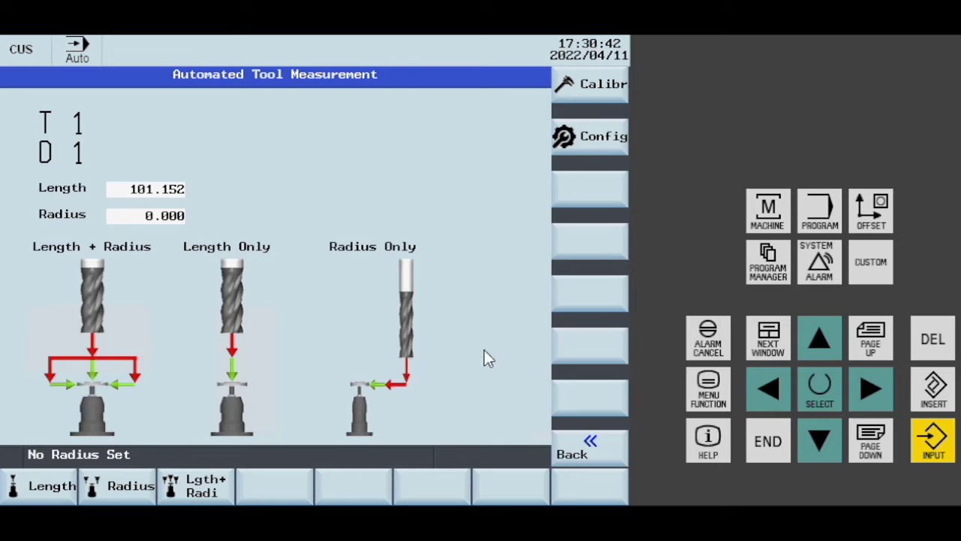
left_click(597, 449)
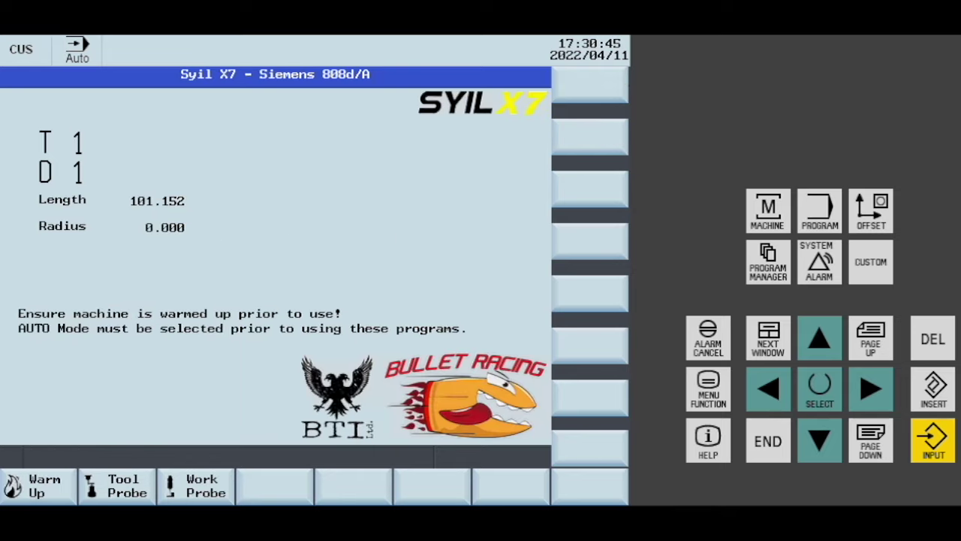
left_click(218, 488)
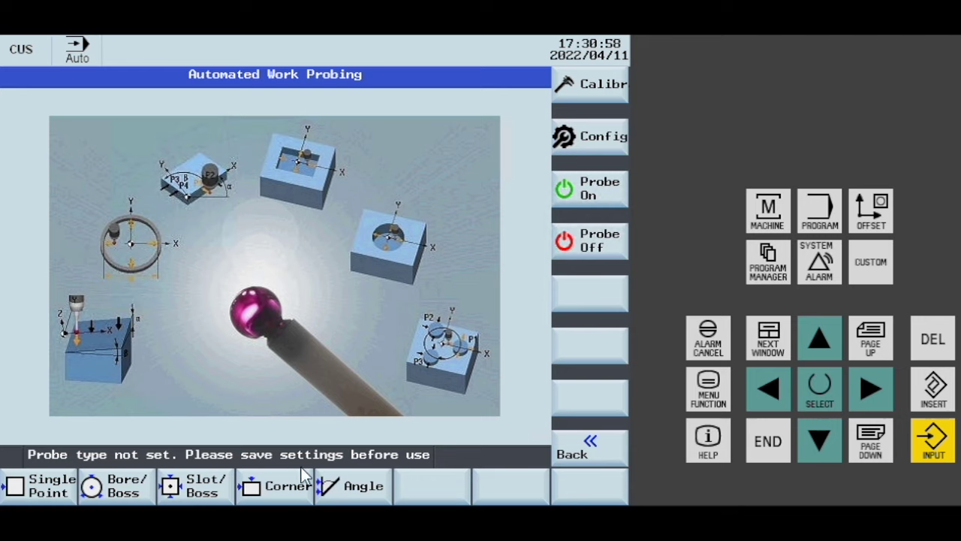
Review the probe settings fields and save them with Probe Type M Code, confirming overwrite
left_click(601, 142)
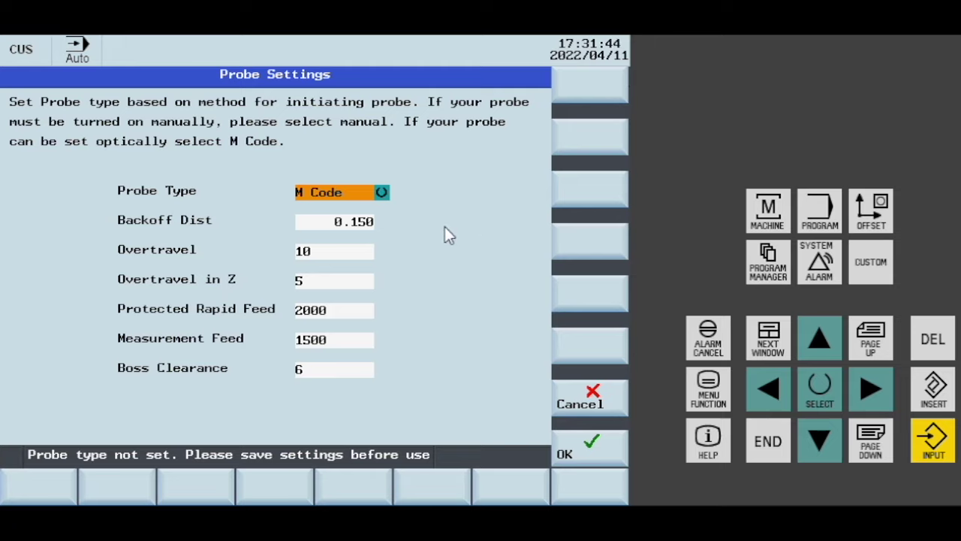
key("Down")
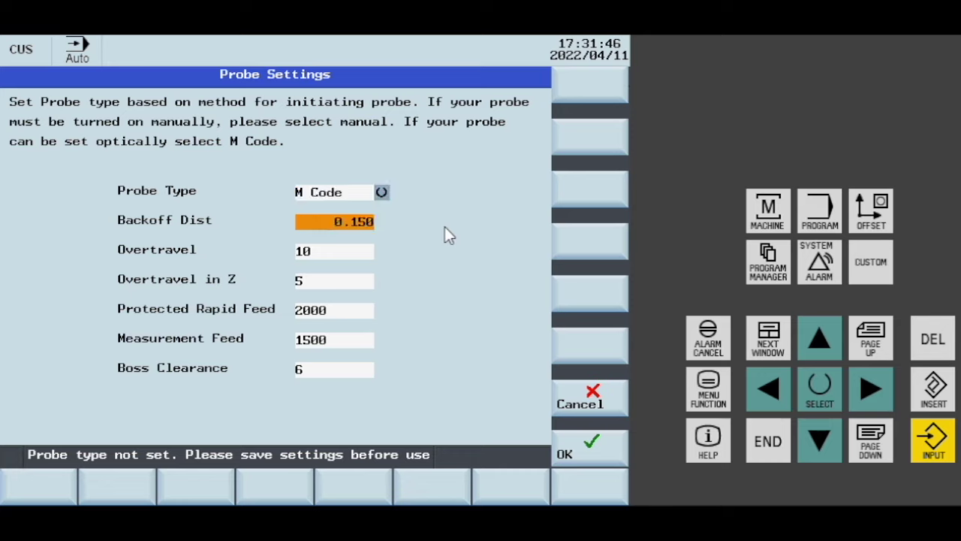
key("Down")
key("Down")
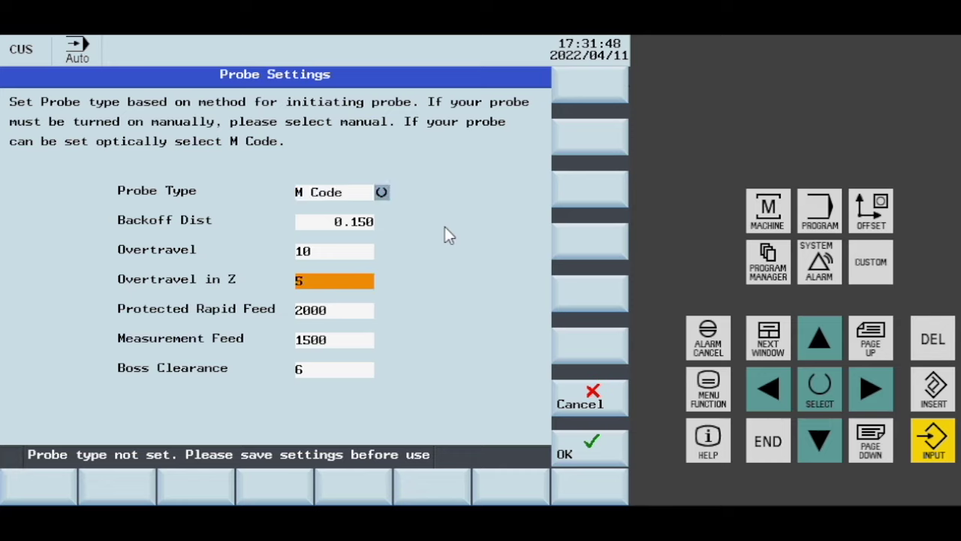
key("Down")
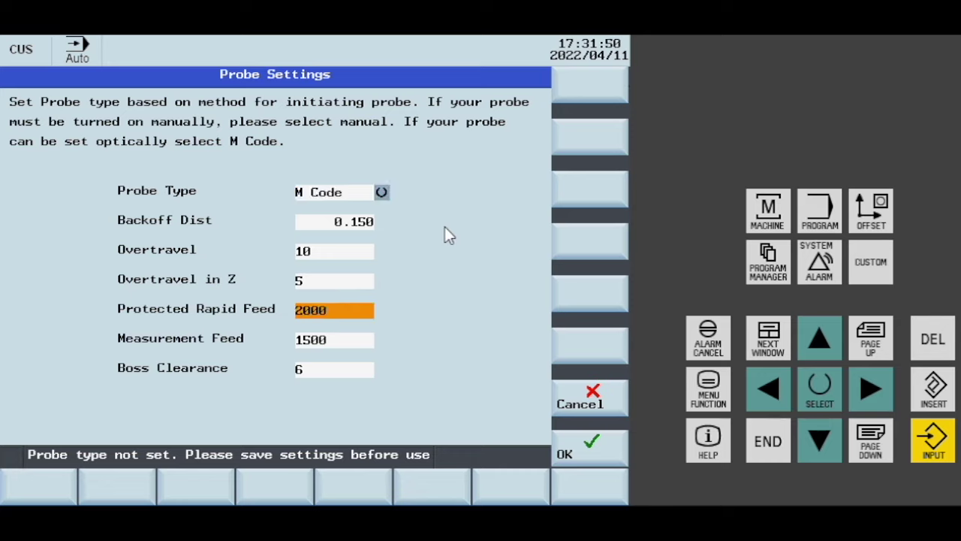
key("Down")
key("Down")
key("Up")
key("Up")
left_click(603, 456)
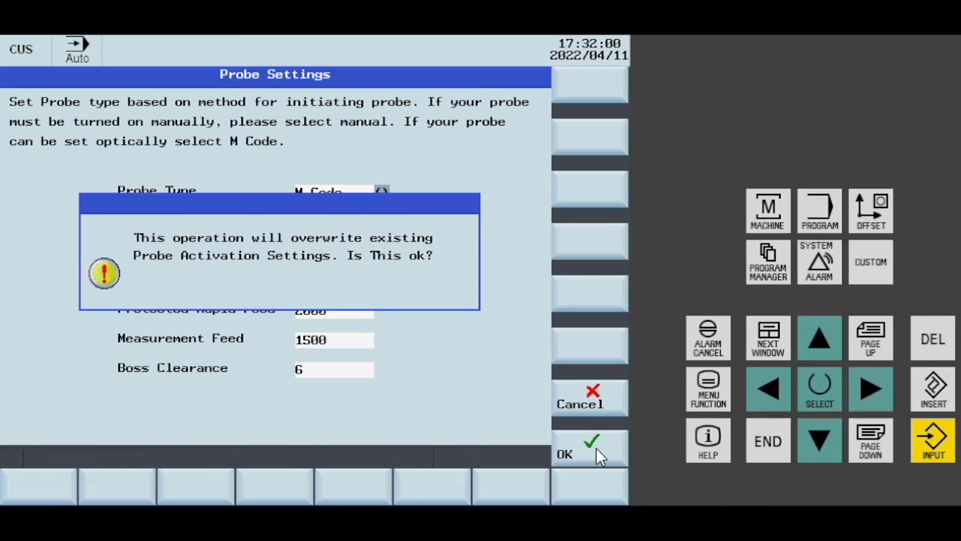
left_click(597, 452)
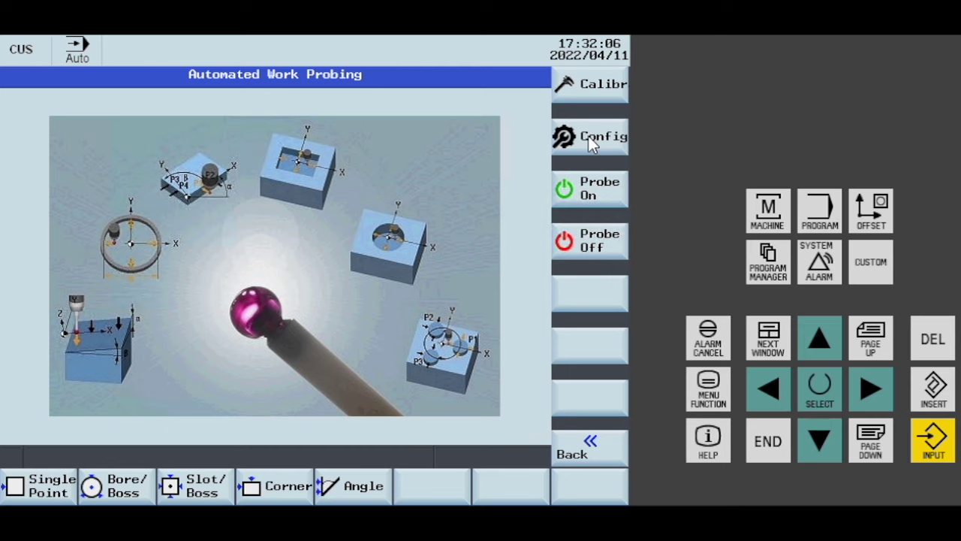
Open Spindle Probe Calibration, where Gauge Ring Diameter still reads 0.000
left_click(595, 95)
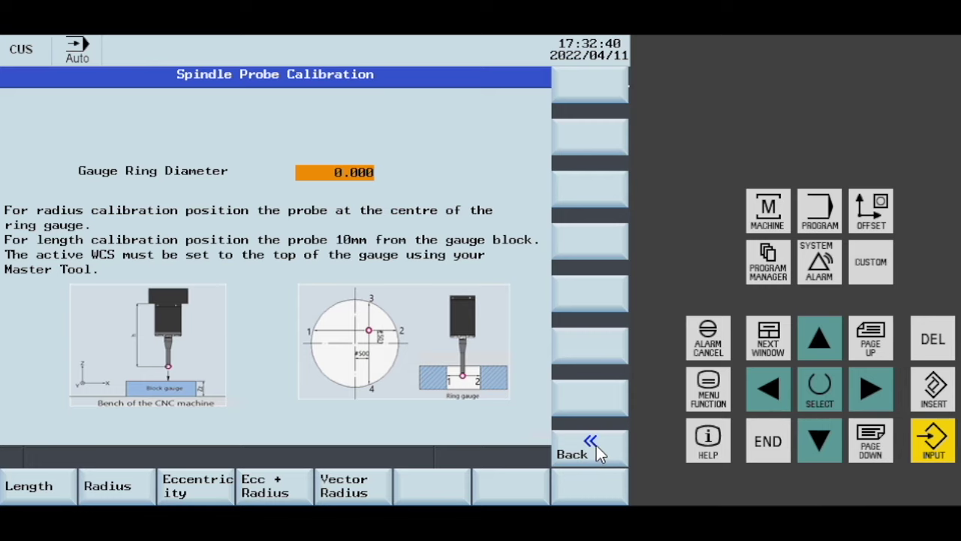
Review the Single Point probing cycle and its Z Calc page, then back out to work probing
left_click(597, 453)
left_click(48, 486)
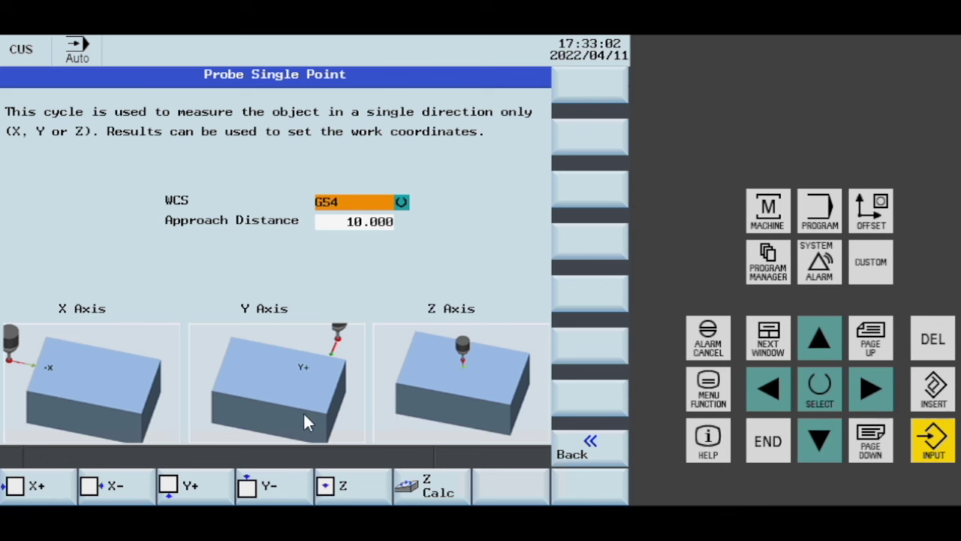
left_click(424, 488)
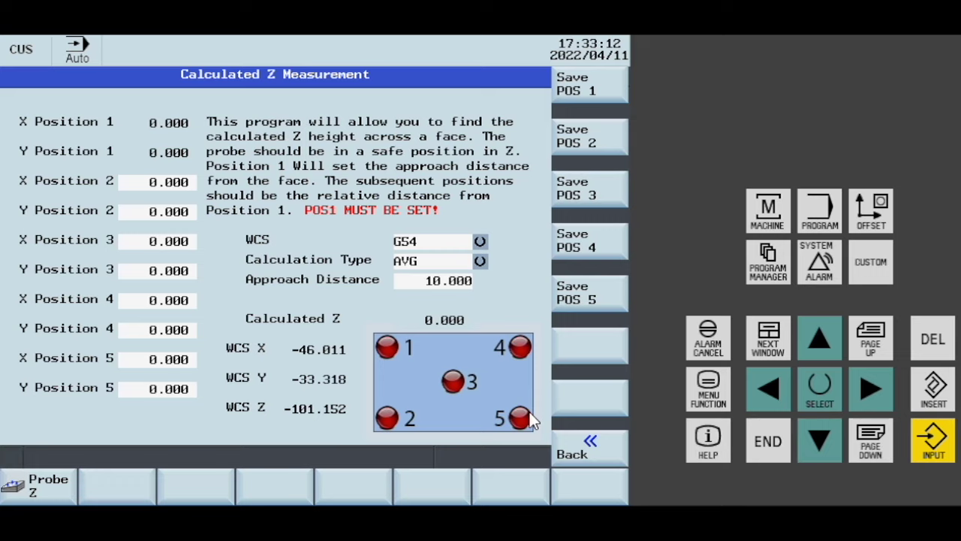
left_click(579, 450)
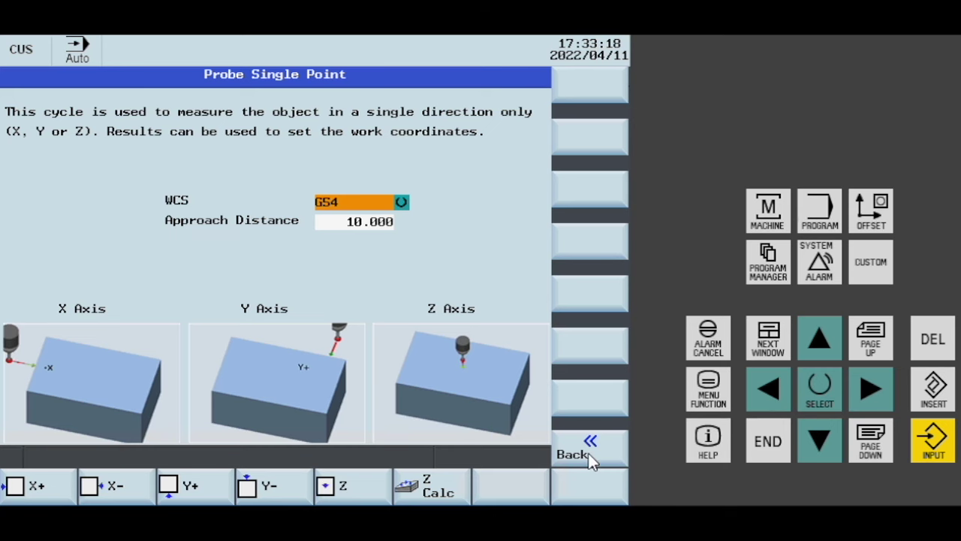
left_click(588, 453)
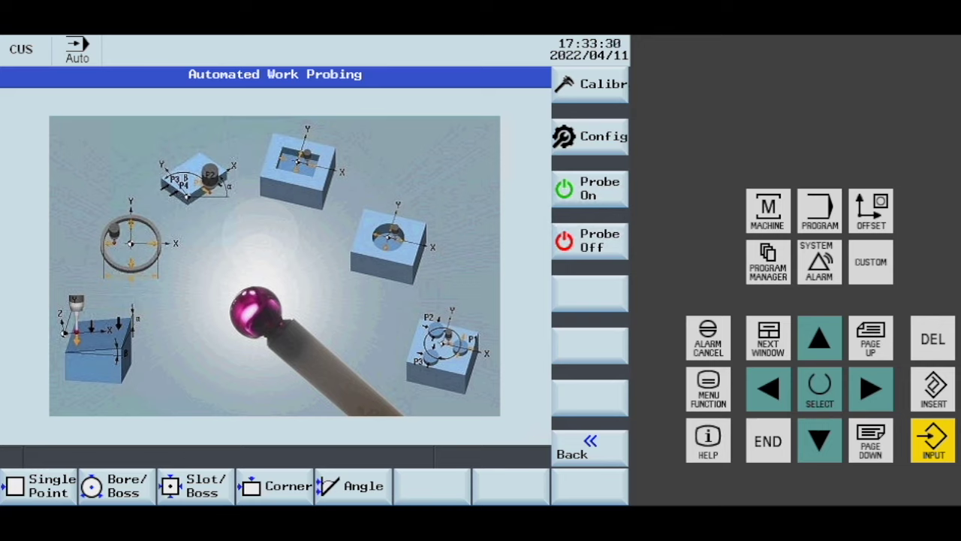
left_click(140, 497)
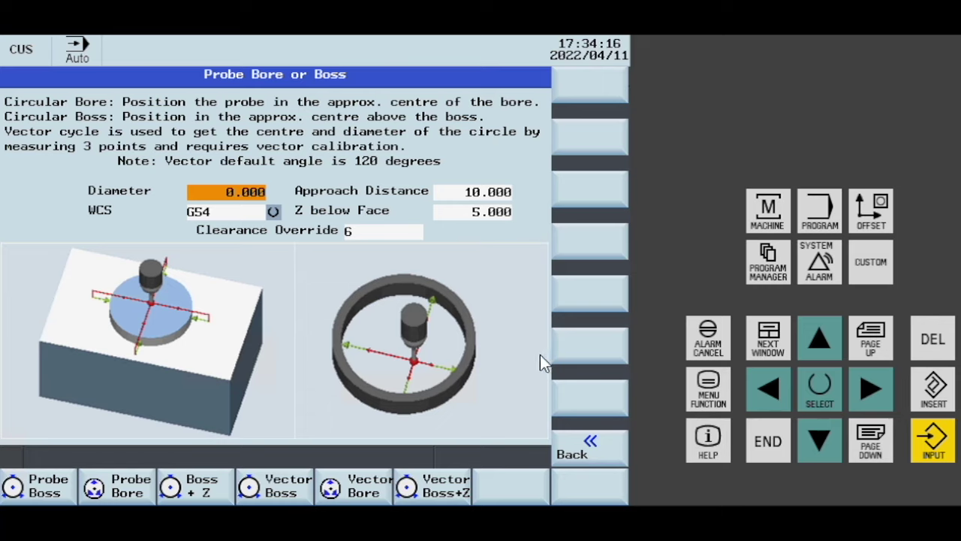
left_click(582, 448)
left_click(195, 485)
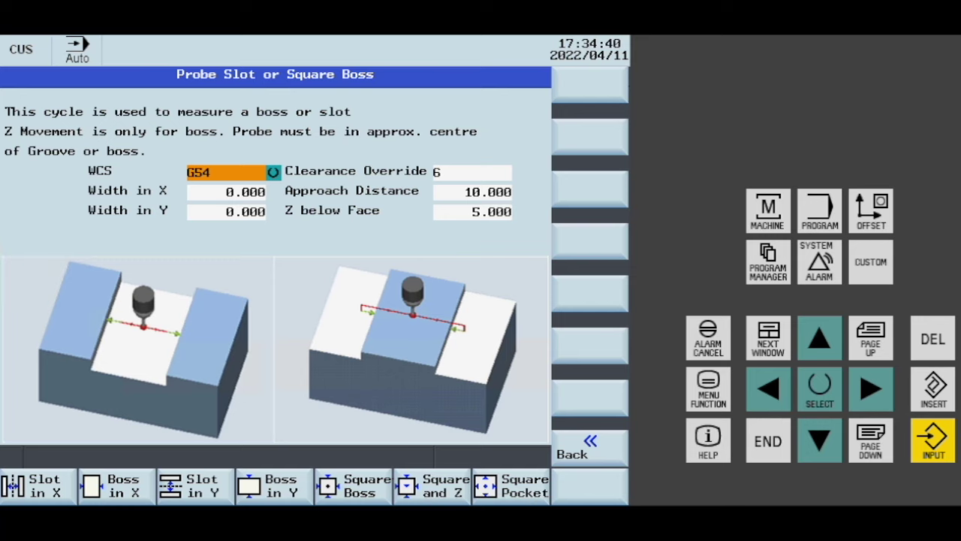
Review the Corner vertex probing cycle (WCS G54, approaches 10.000), then return to the work probing menu
left_click(608, 451)
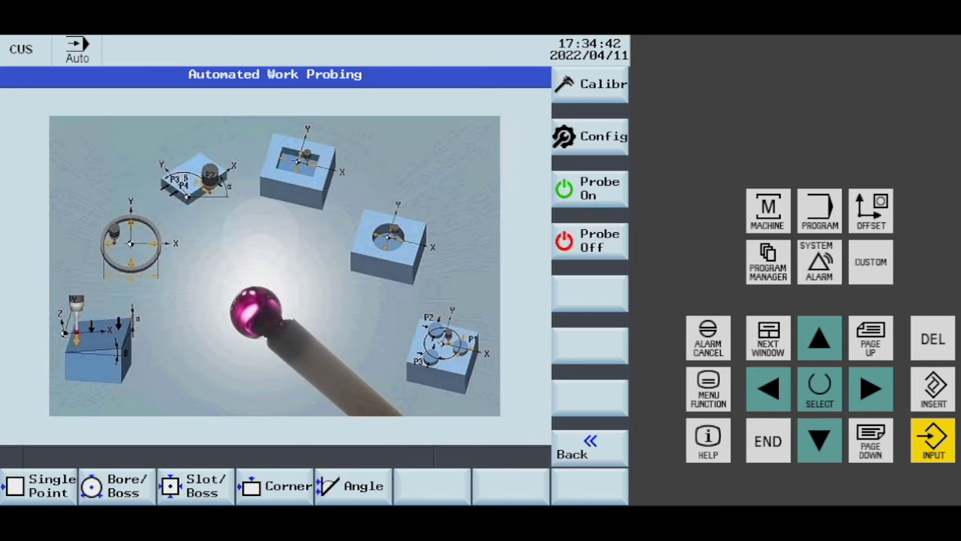
left_click(296, 494)
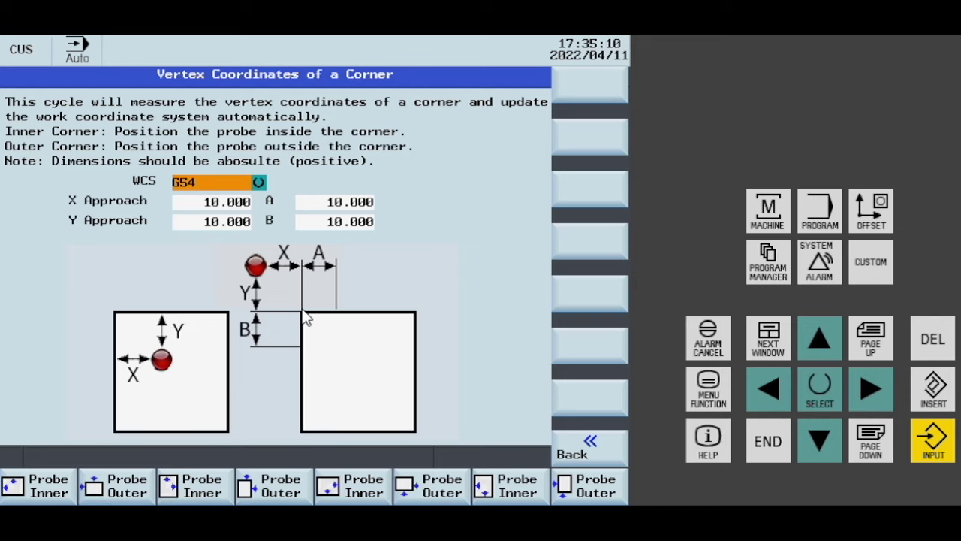
left_click(600, 450)
View the Probe Angle in X/Y cycle, then back out to the Machine Jog screen
left_click(357, 492)
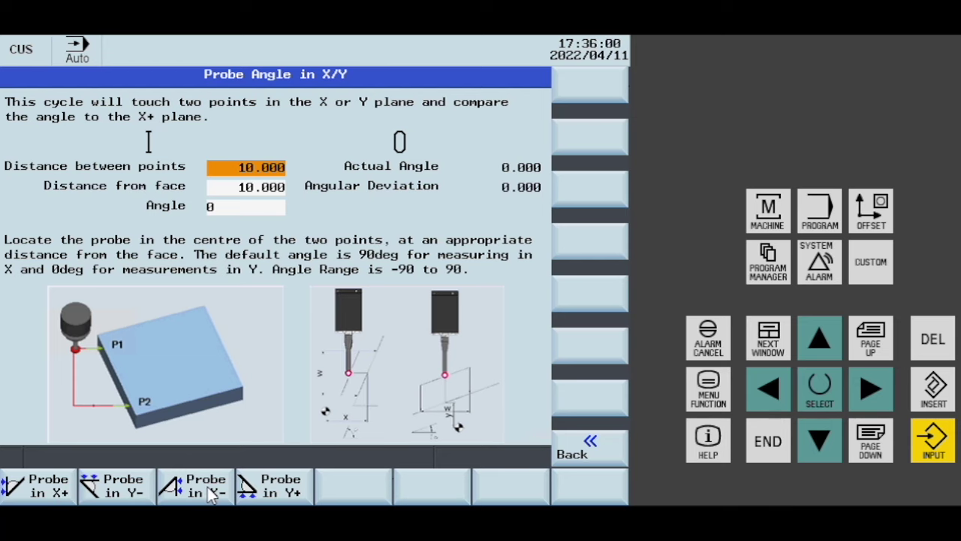
left_click(589, 449)
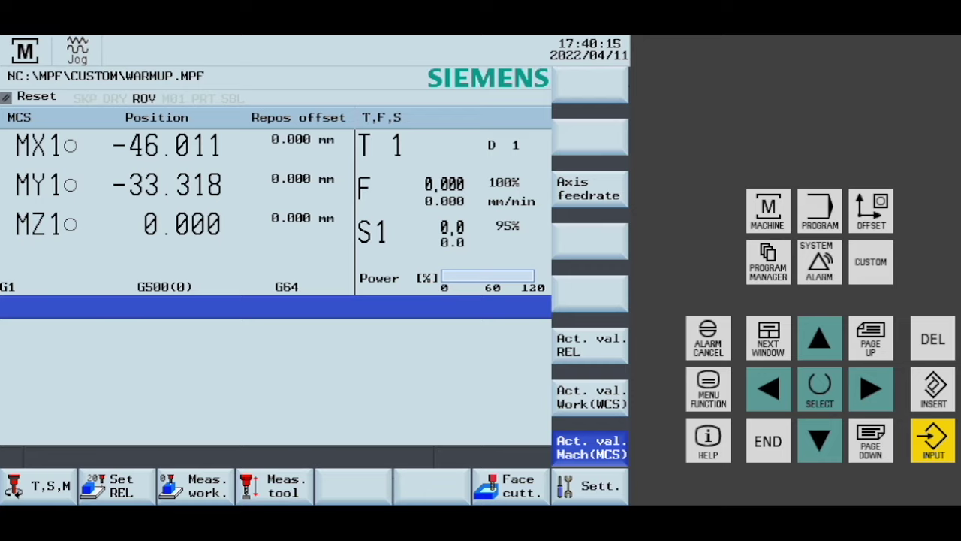
Browse the program manager through NC and User files into the NC:\MPF\CUSTOM folder
left_click(774, 276)
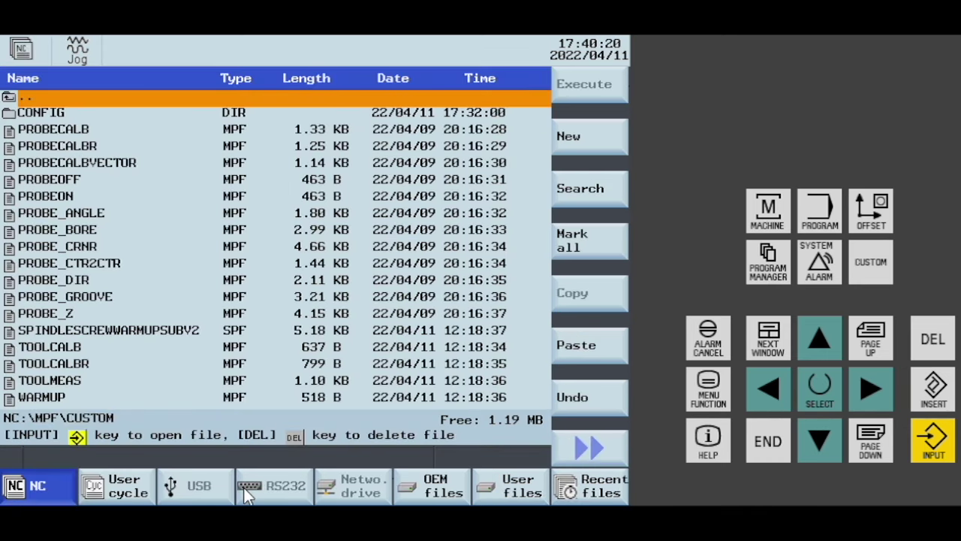
double_click(119, 105)
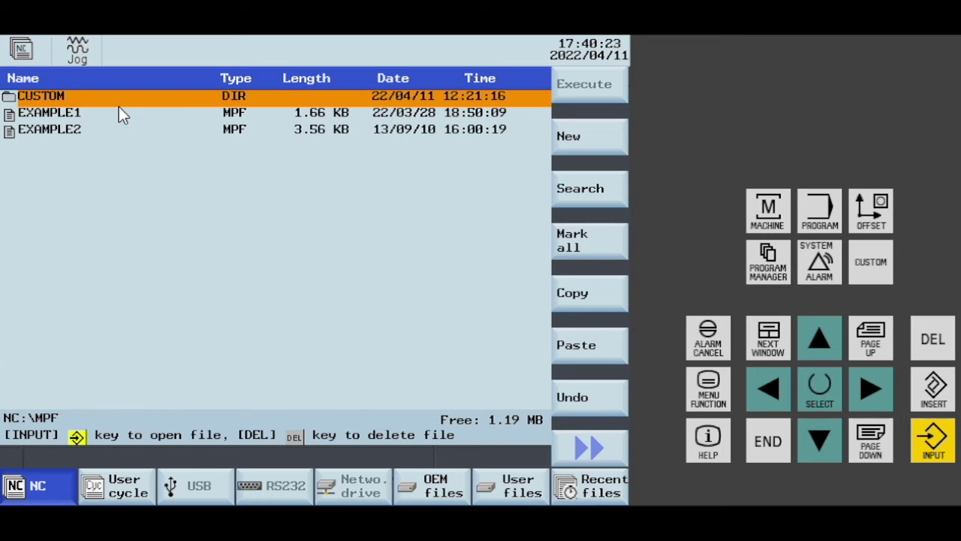
left_click(510, 488)
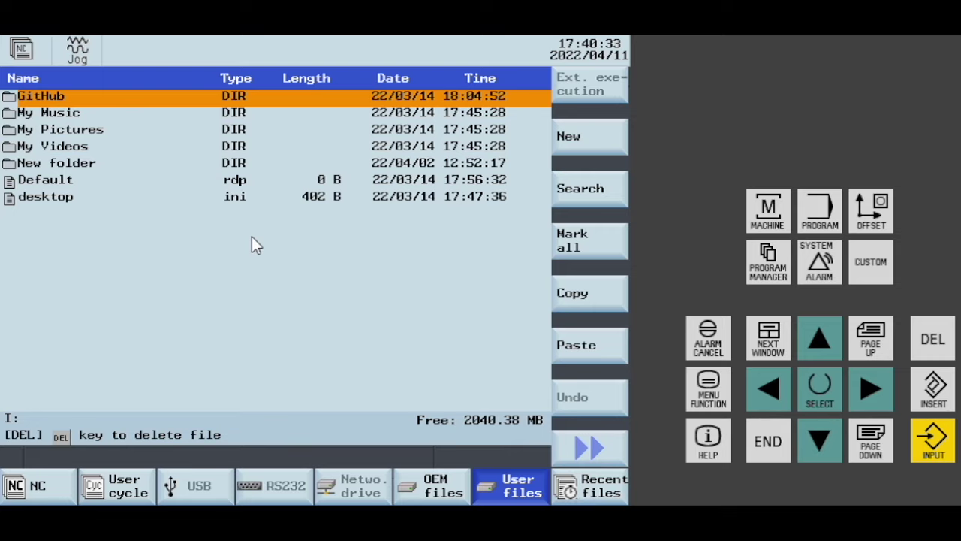
left_click(66, 484)
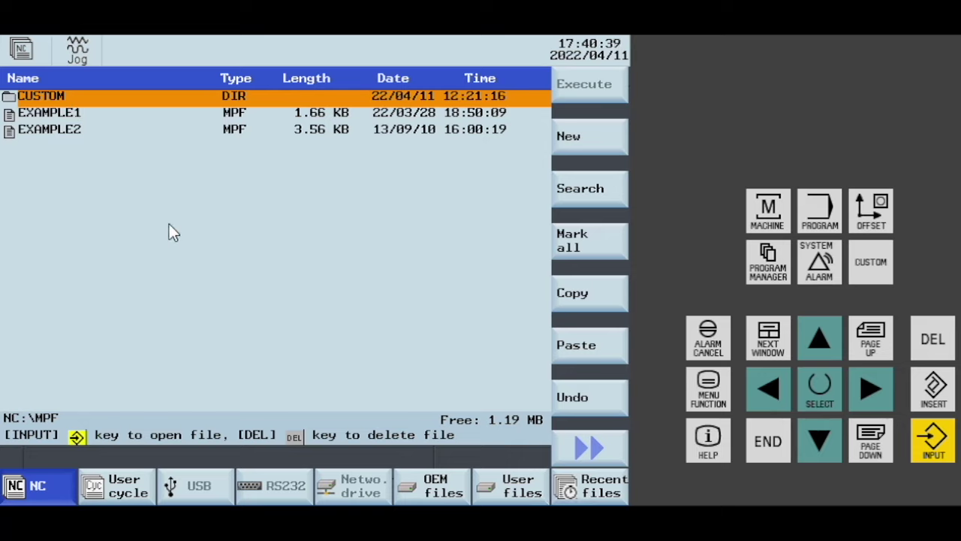
key("Return")
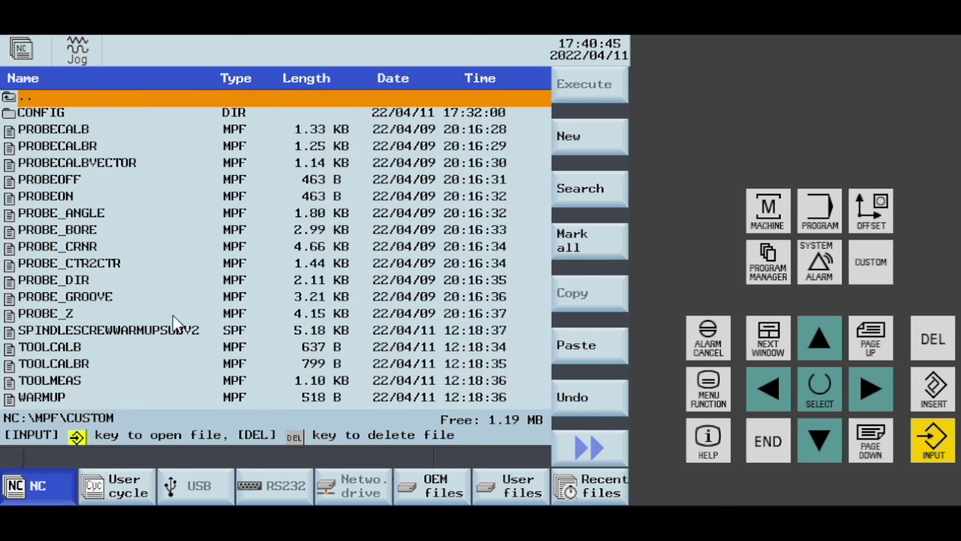
Scroll the CUSTOM program list to WARMUP, then inspect the CONFIG folder files and return
key("Down")
key("Down")
key("Down")
key("Down")
key("Down")
key("Down")
key("Down")
key("Down")
key("Down")
key("Down")
key("Down")
key("Down")
key("Down")
key("Down")
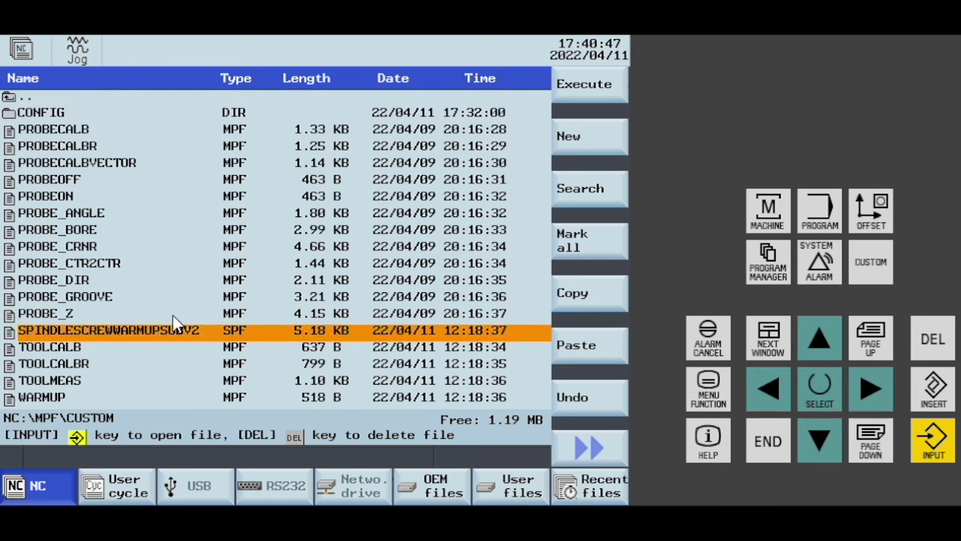
key("End")
key("Up")
key("Up")
key("Up")
key("Up")
key("Up")
key("Up")
key("Up")
key("Up")
key("Up")
key("Up")
key("Up")
key("Up")
key("Up")
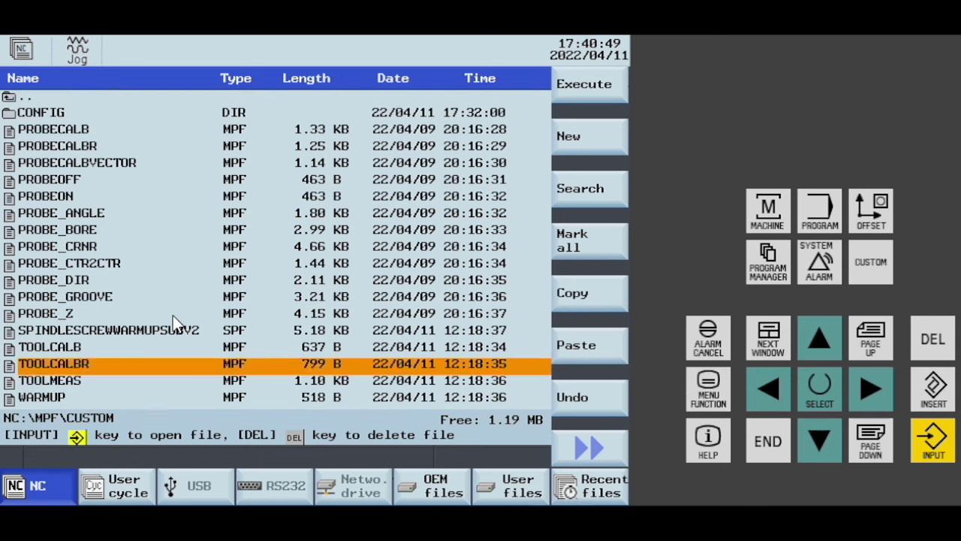
key("Home")
key("Down")
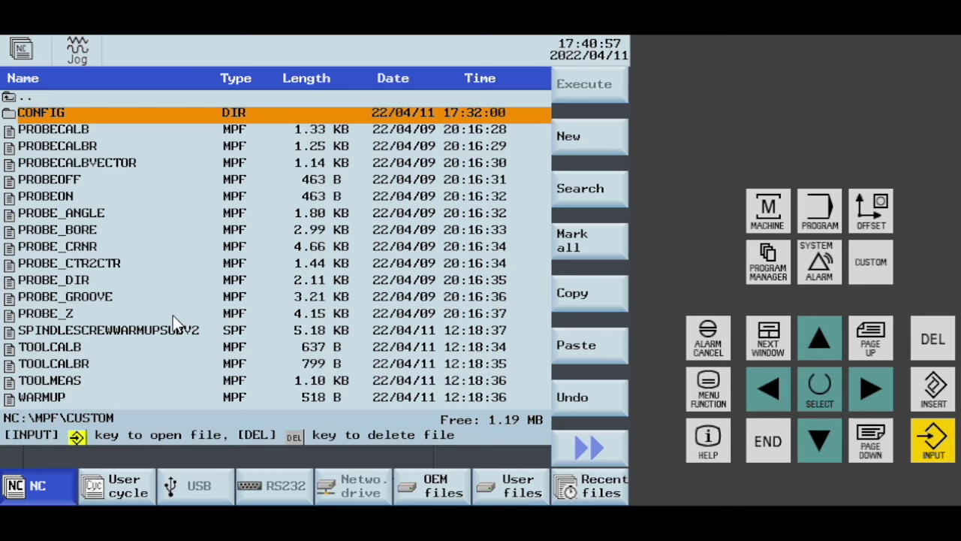
key("Return")
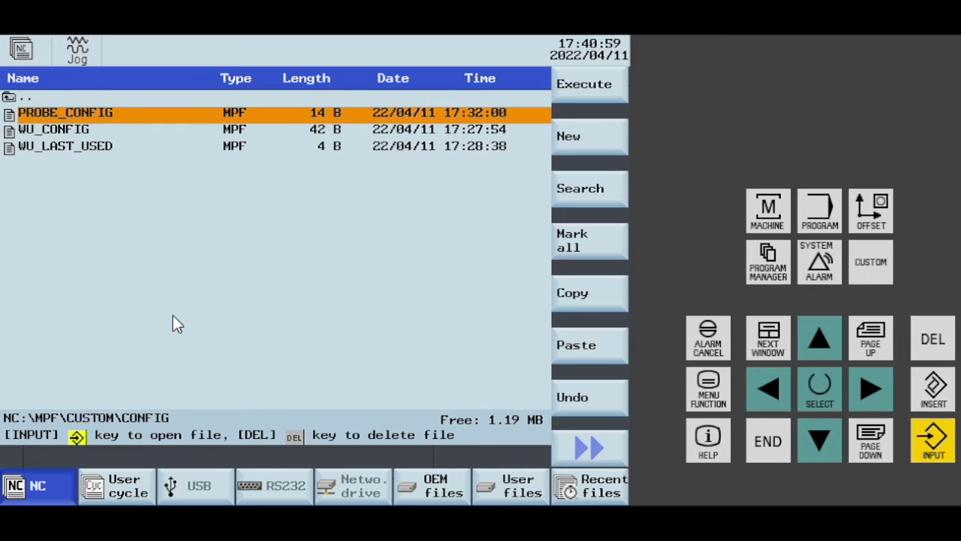
key("Down")
key("Down")
key("Up")
key("Up")
key("Up")
key("Return")
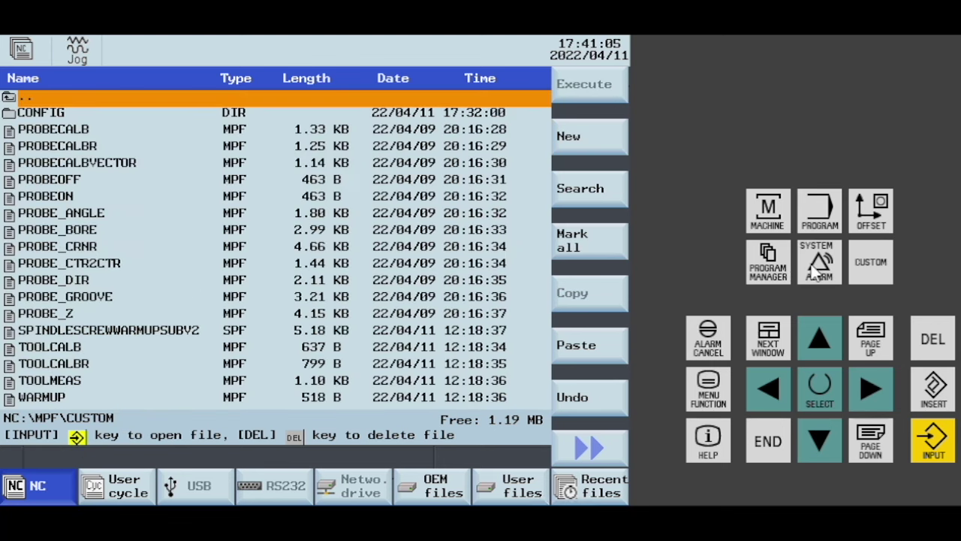
Browse the System data files and the machine configuration overview
left_click(814, 268)
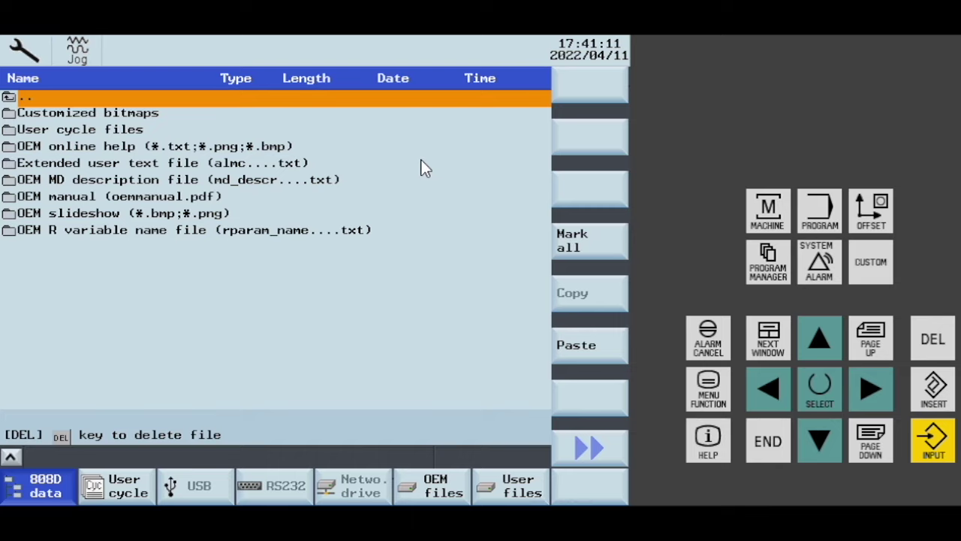
key("Return")
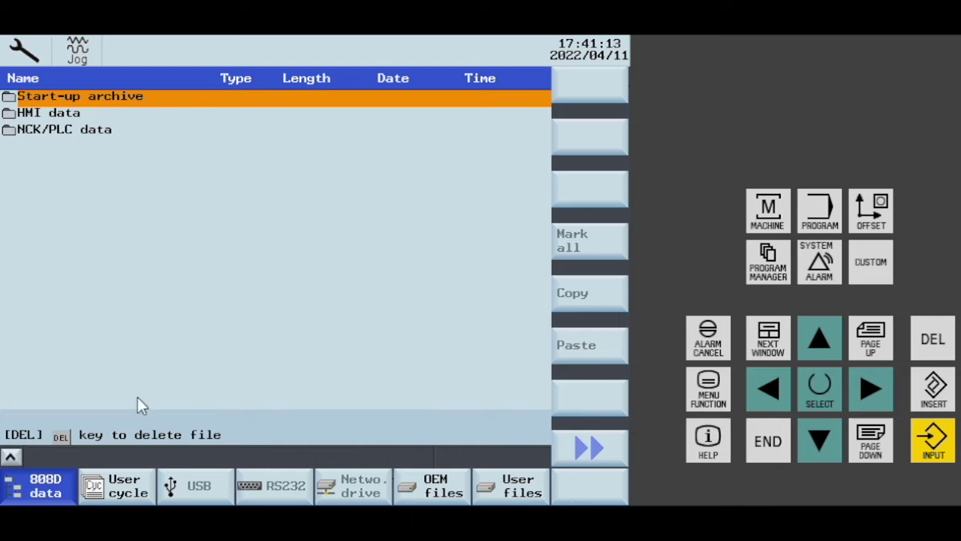
left_click(11, 456)
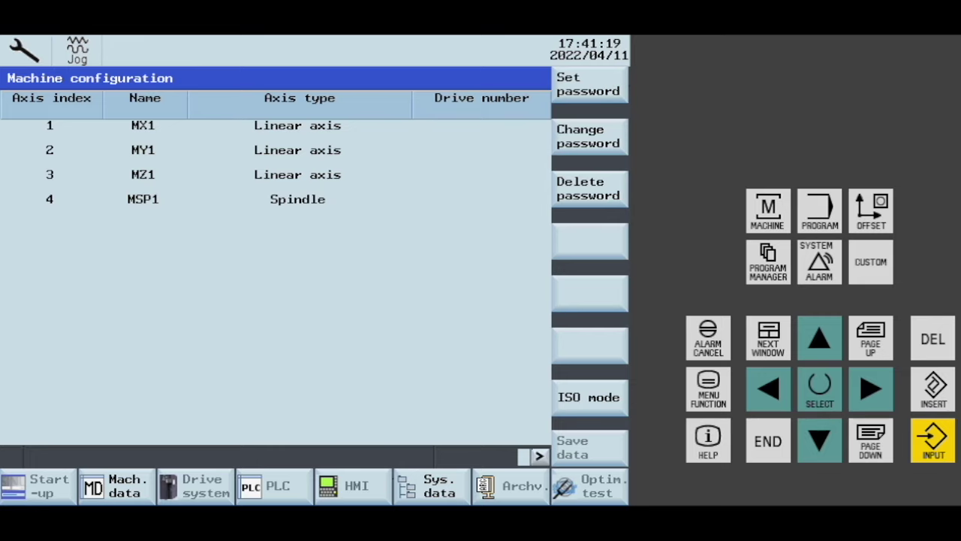
left_click(437, 495)
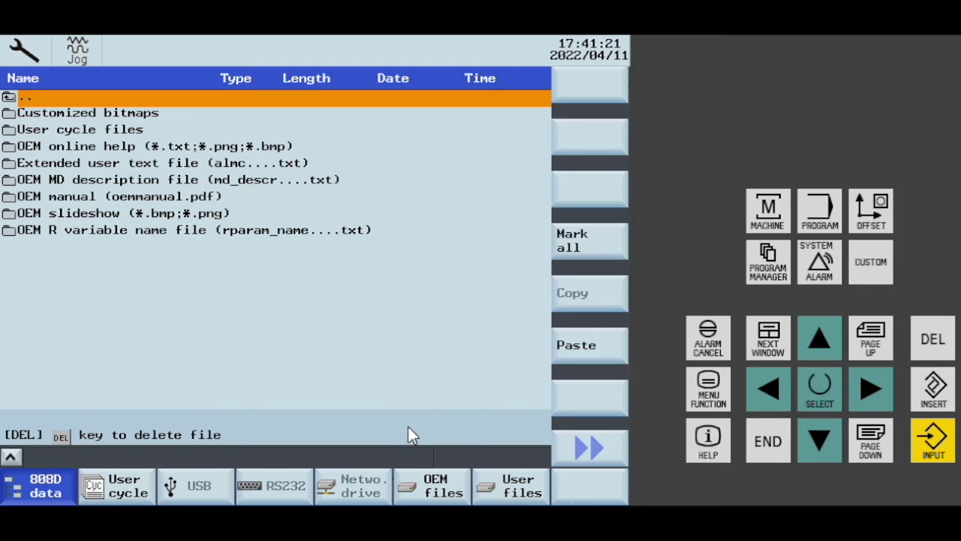
Inspect the HMI data OEM folders, then bring up the Syil X7 custom main page
key("Down")
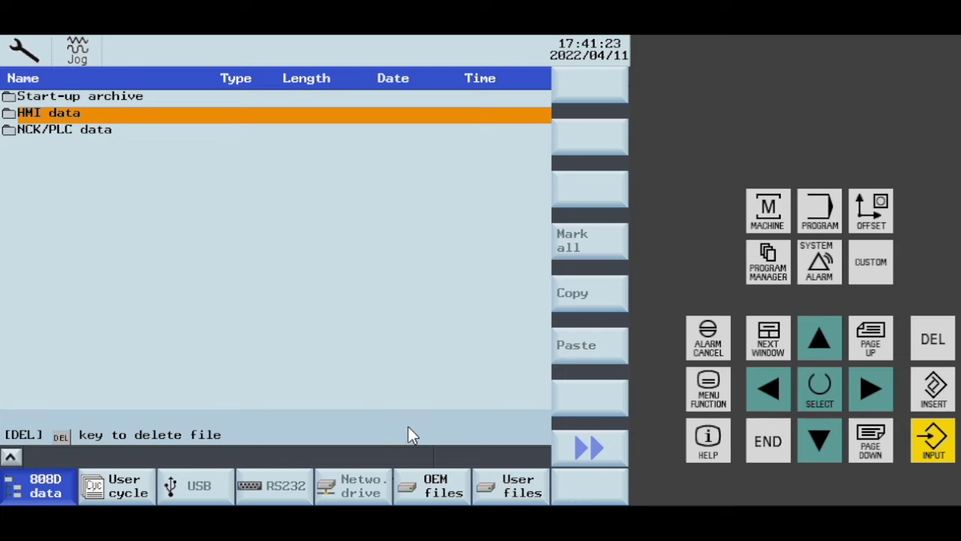
key("Return")
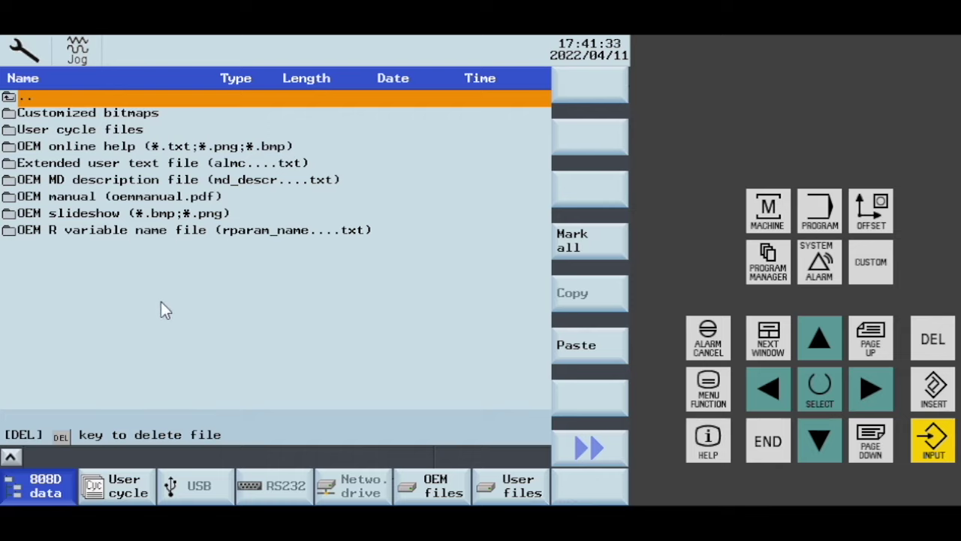
key("Down")
key("End")
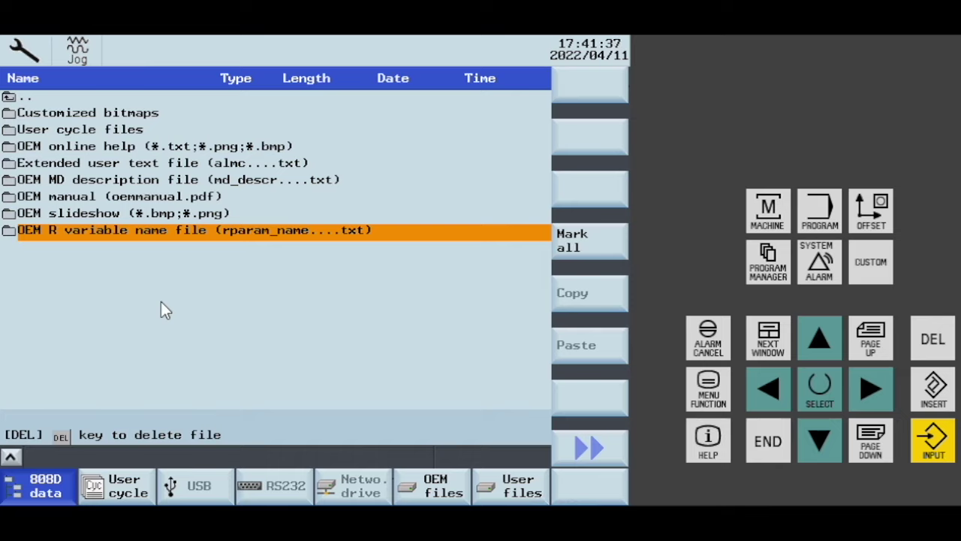
left_click(869, 263)
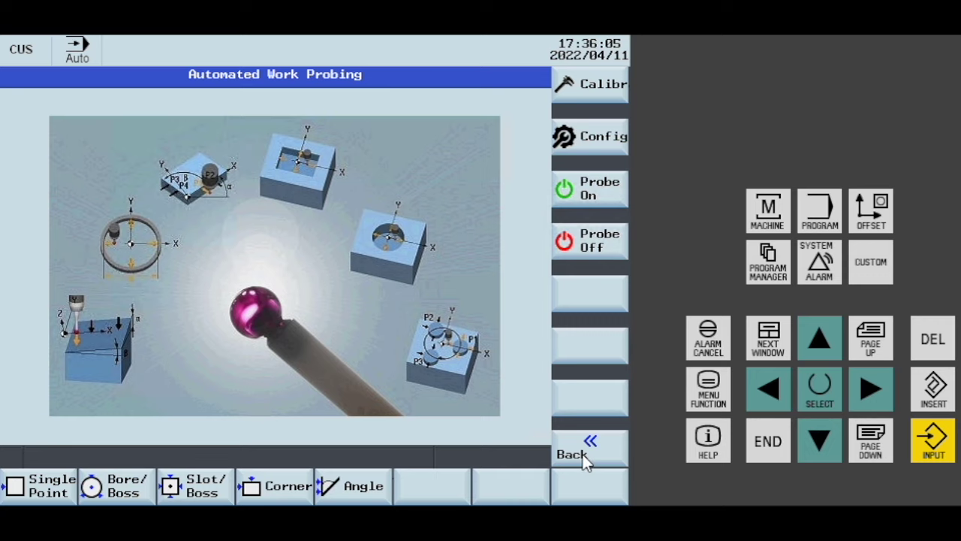
Return from Automated Work Probing to the Syil X7 main page
left_click(584, 455)
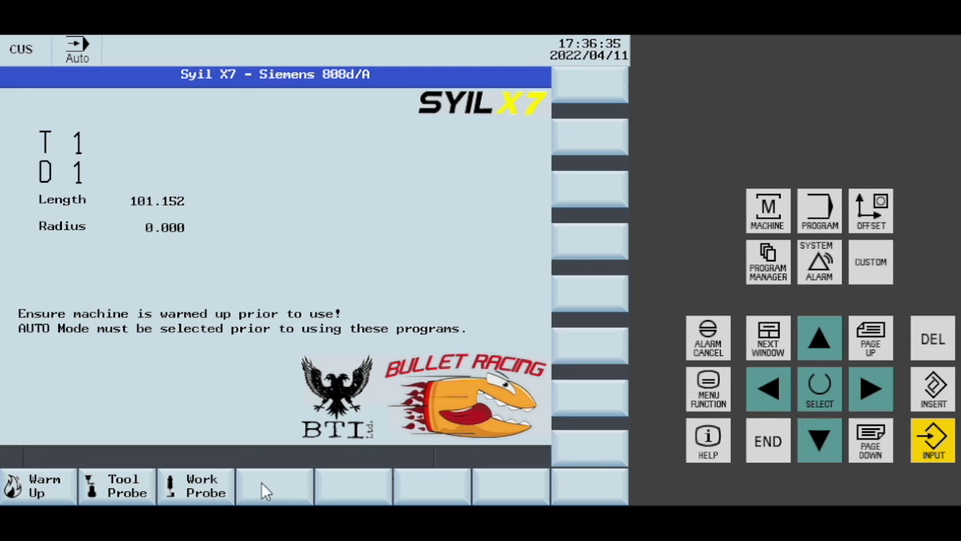
Reopen the Work Probe menu briefly and go back to the Syil X7 main page
left_click(214, 484)
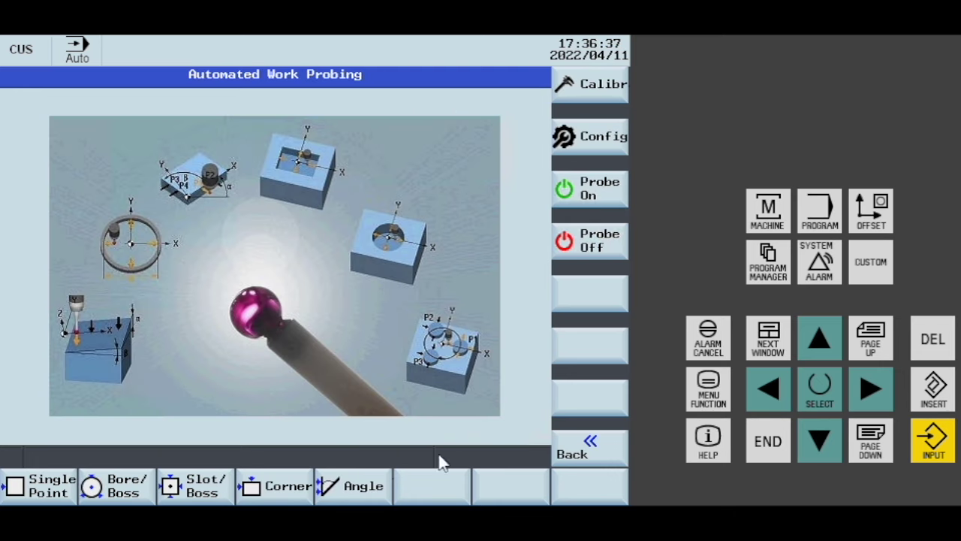
left_click(588, 451)
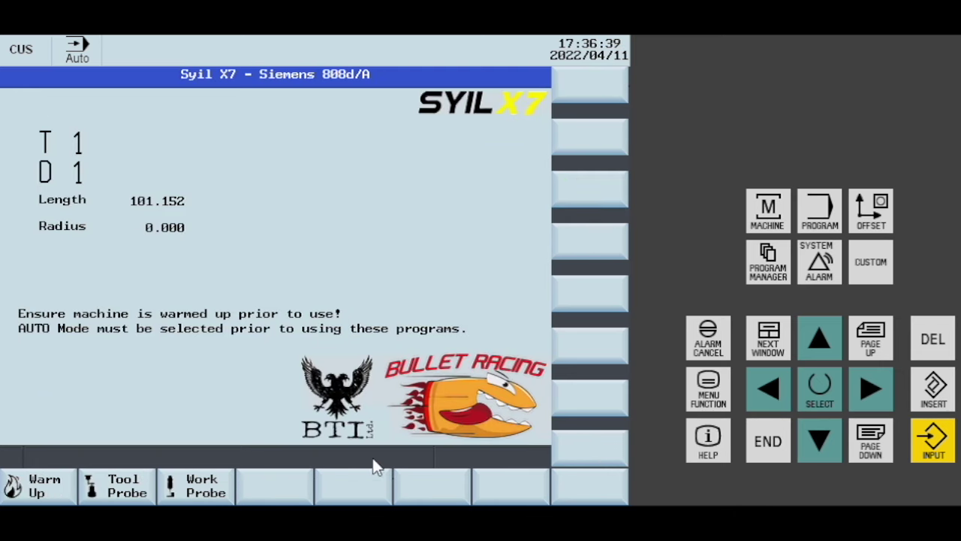